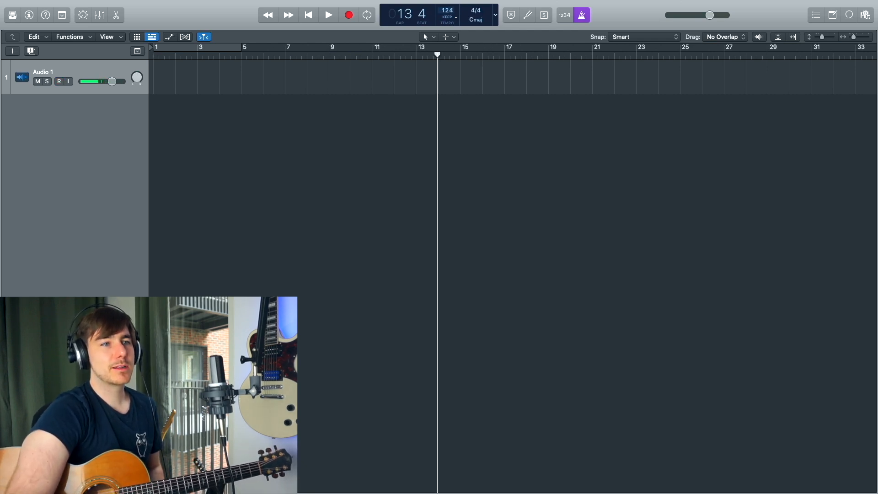
Step: Play the empty project with the metronome on to check the tempo, and stop playback
left_click(329, 20)
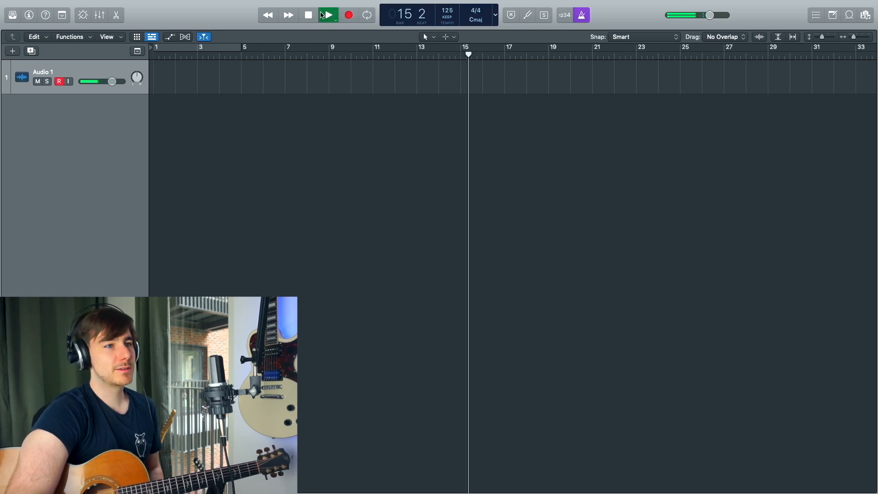
left_click(309, 15)
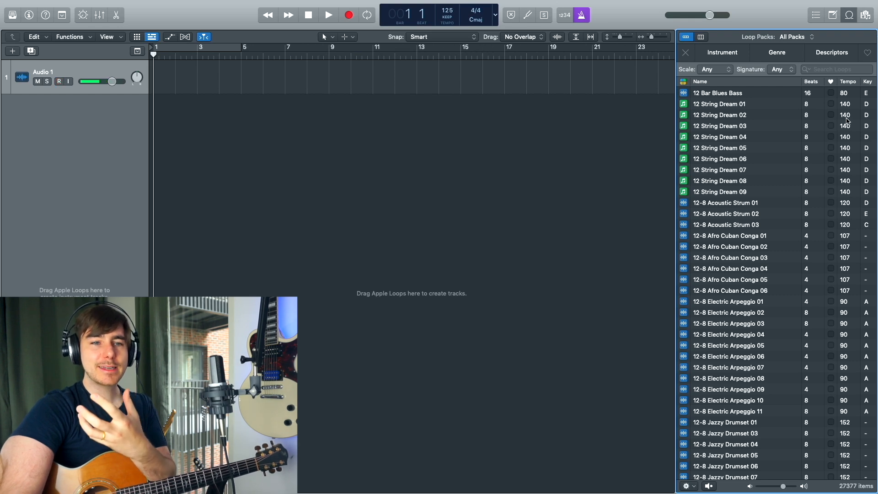
Step: Filter the Apple Loops library by instrument to show only Percussion loops
left_click(724, 55)
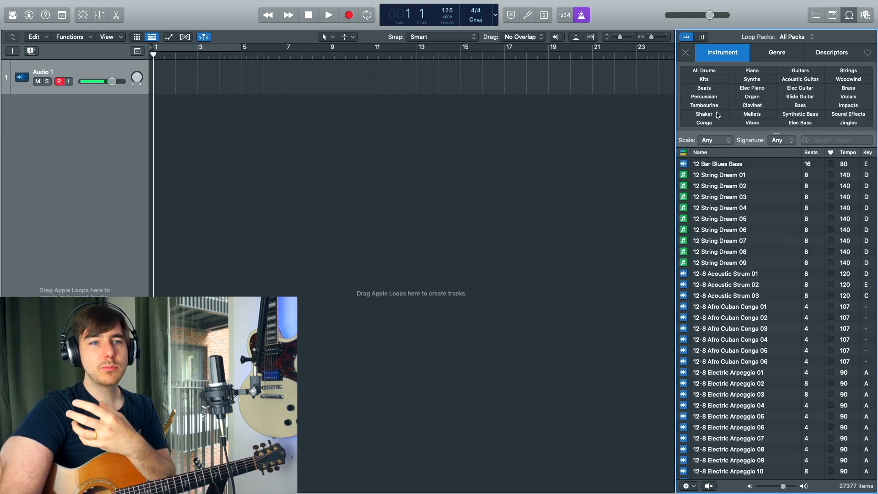
left_click(715, 89)
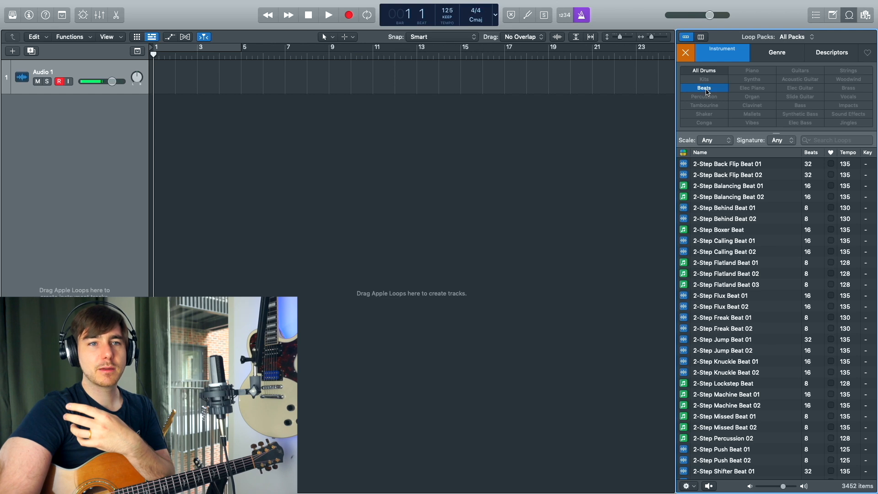
left_click(706, 90)
left_click(704, 96)
Step: Audition several Percussion loops, including African King Tsonshi 05 and African Mist Kpanlogo 10, to find a suitable rhythm
left_click(726, 274)
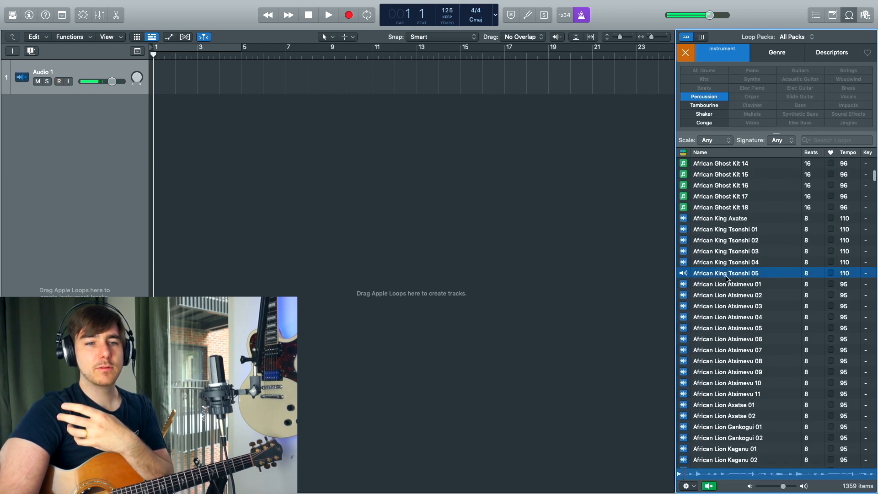
left_click(720, 354)
scroll(722, 354, "down", 10)
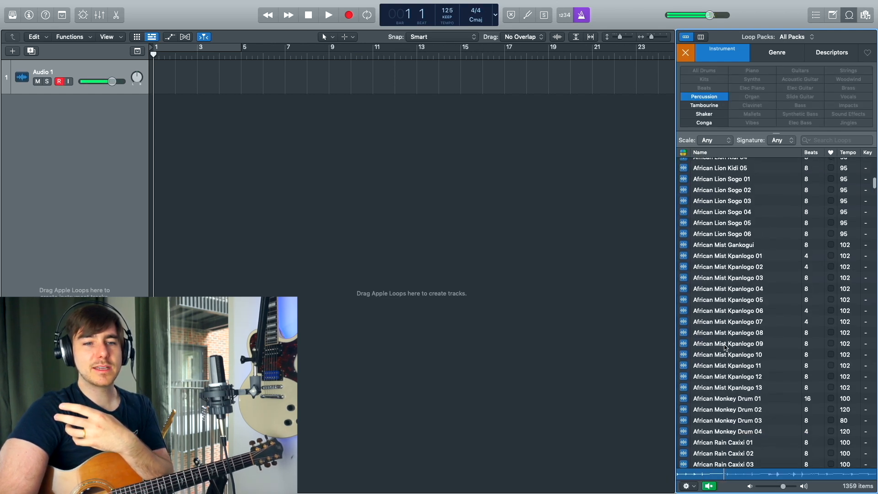
left_click(717, 357)
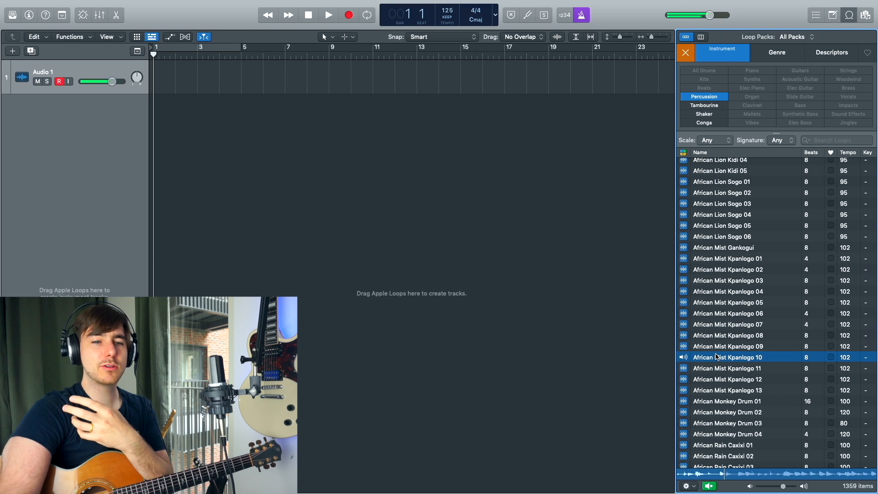
scroll(716, 357, "down", 20)
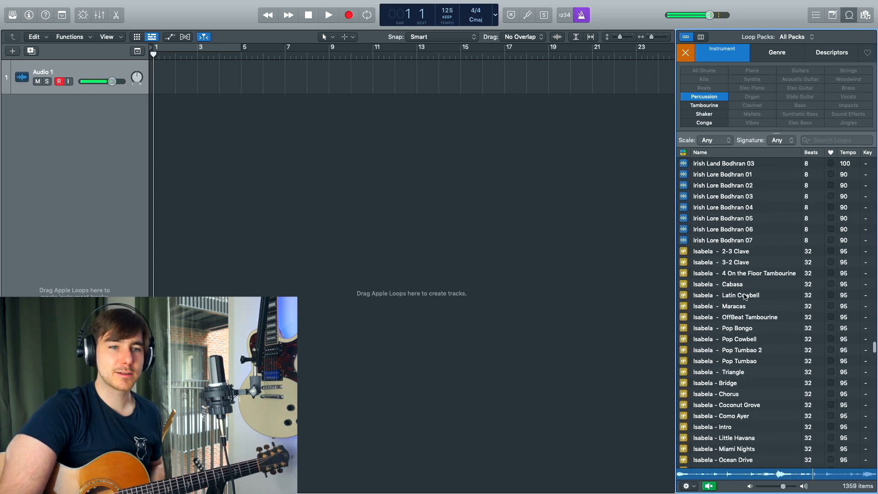
left_click(738, 196)
scroll(740, 196, "down", 20)
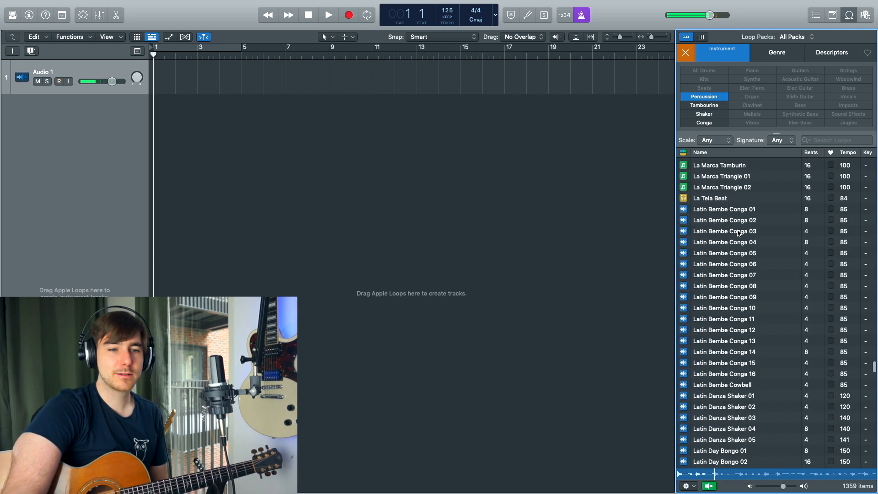
left_click(745, 420)
scroll(718, 409, "up", 15)
left_click(693, 399)
scroll(699, 394, "up", 15)
Step: Preview Metal Shaker 01, add it as a new track starting at bar 1, and close the loop library
left_click(705, 389)
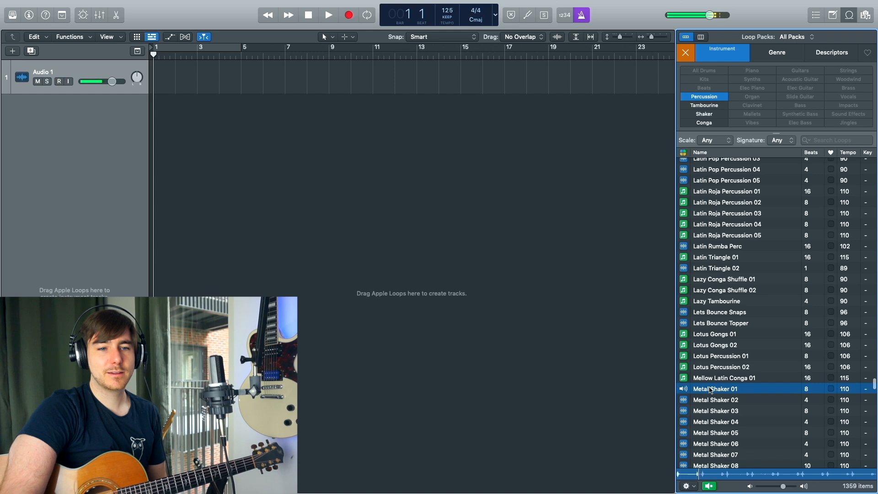
scroll(721, 393, "down", 5)
left_click_drag(737, 234, 180, 120)
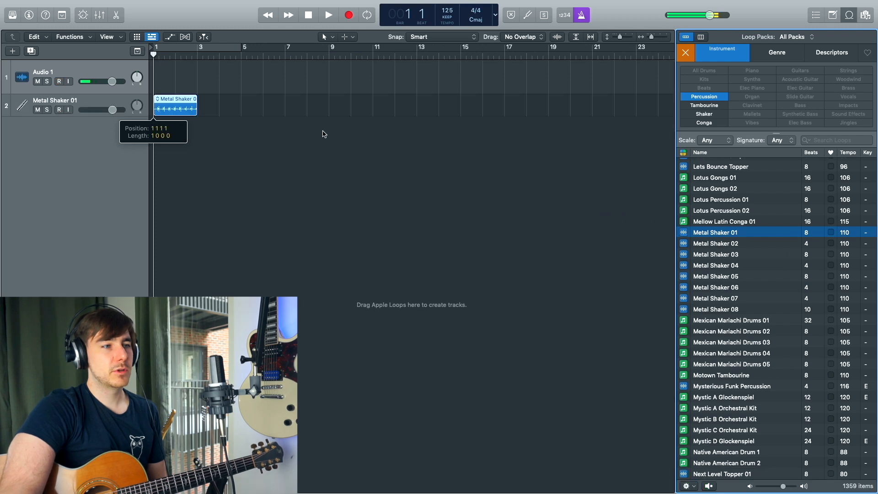
left_click(842, 20)
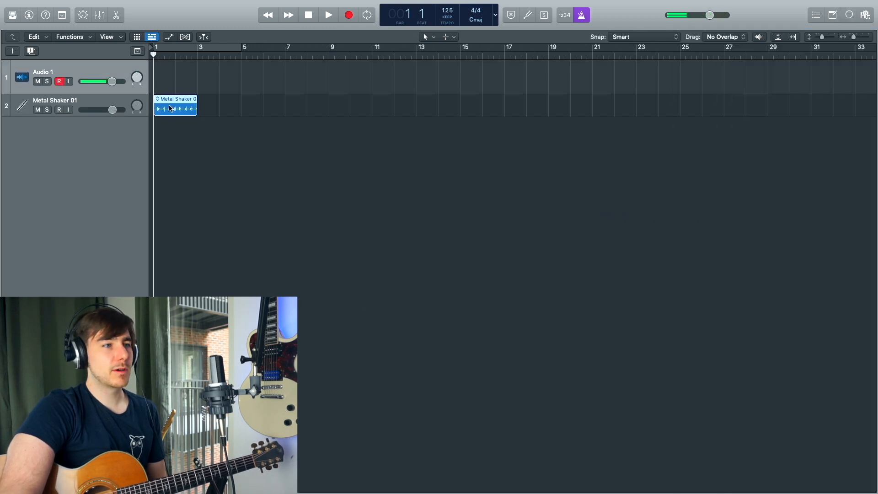
Step: Turn on looping for the Metal Shaker 01 region so it repeats along the timeline
left_click(51, 106)
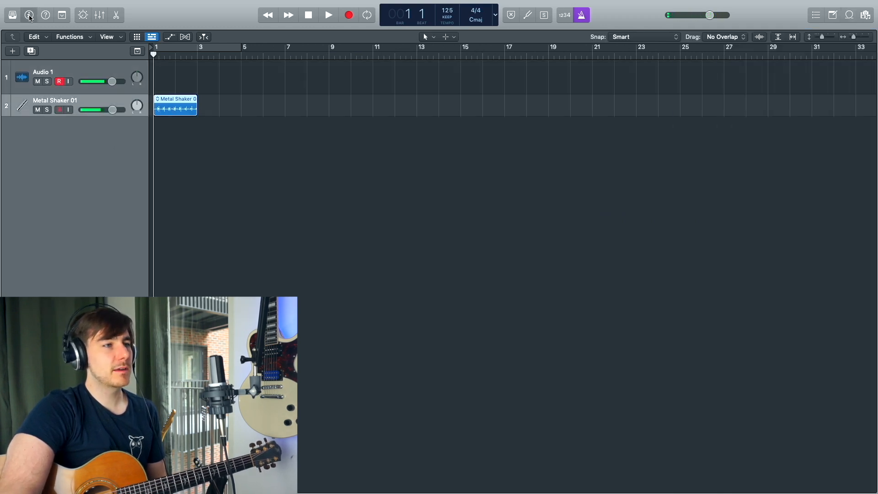
left_click(29, 16)
left_click(53, 57)
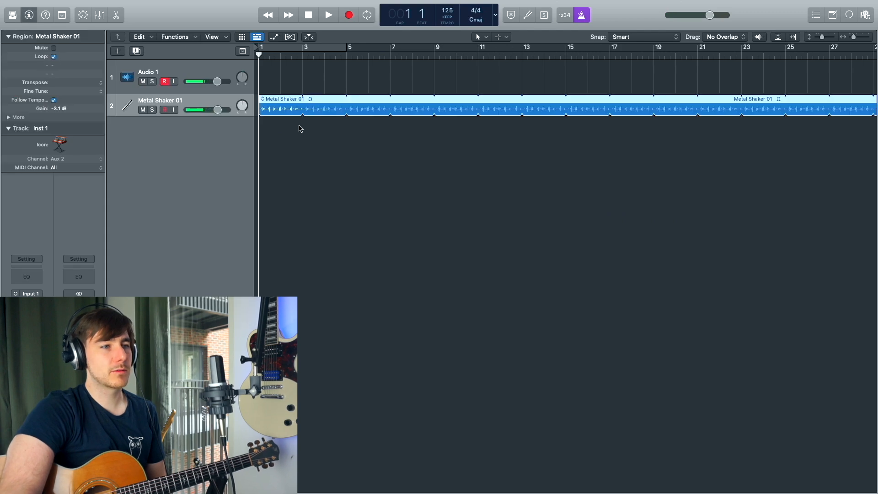
Step: Lower the Metal Shaker 01 track's volume while the project plays, and stop playback
left_click(328, 15)
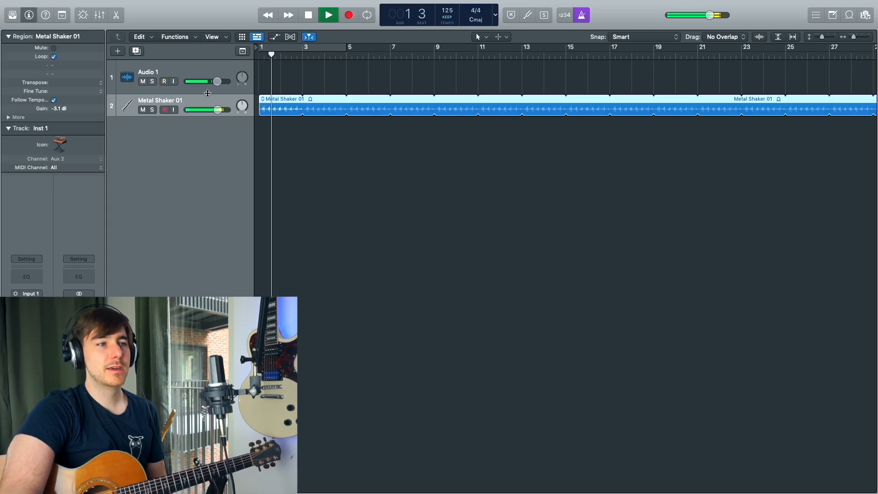
left_click_drag(217, 110, 187, 113)
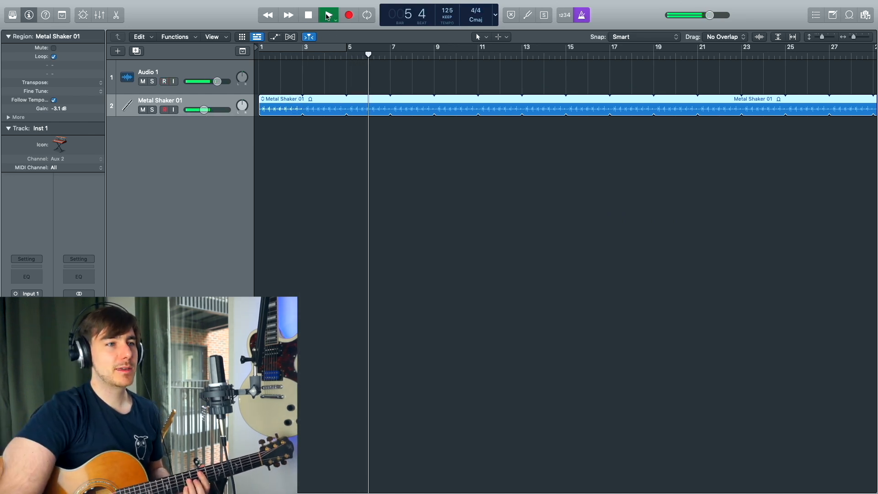
left_click(309, 15)
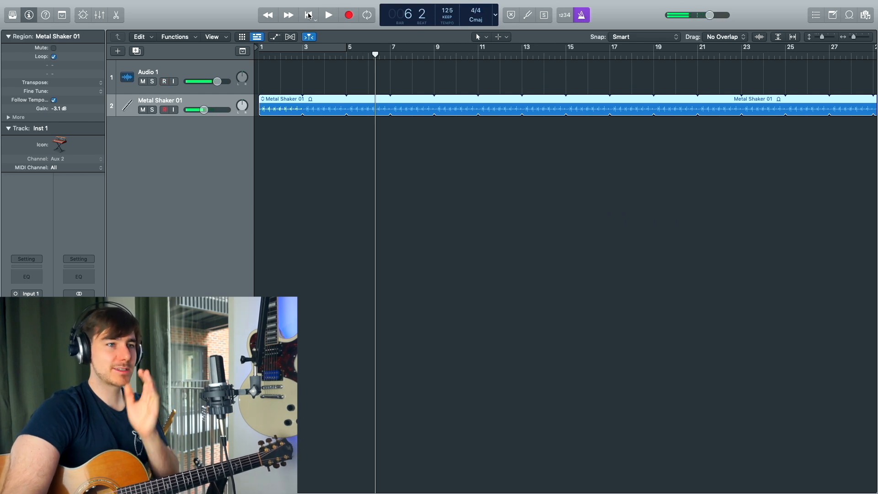
Step: Record a guitar take on the Audio 1 track starting at bar 5, and stop the transport
left_click(346, 55)
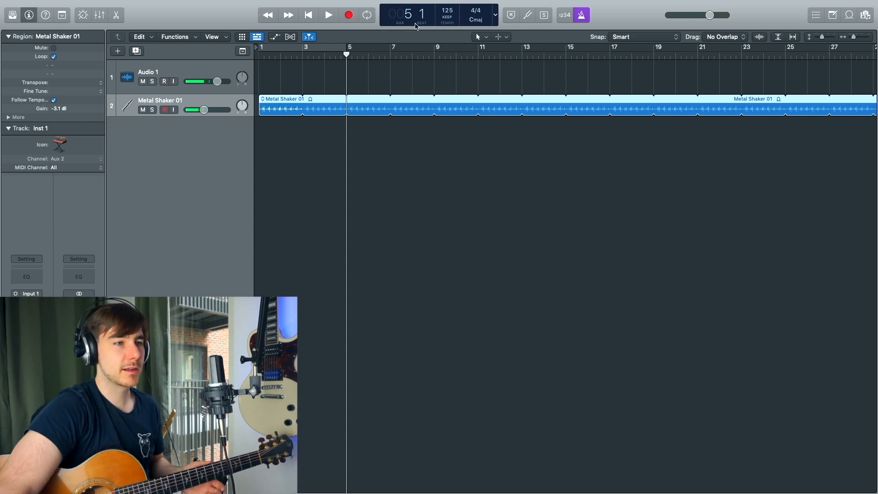
left_click(348, 15)
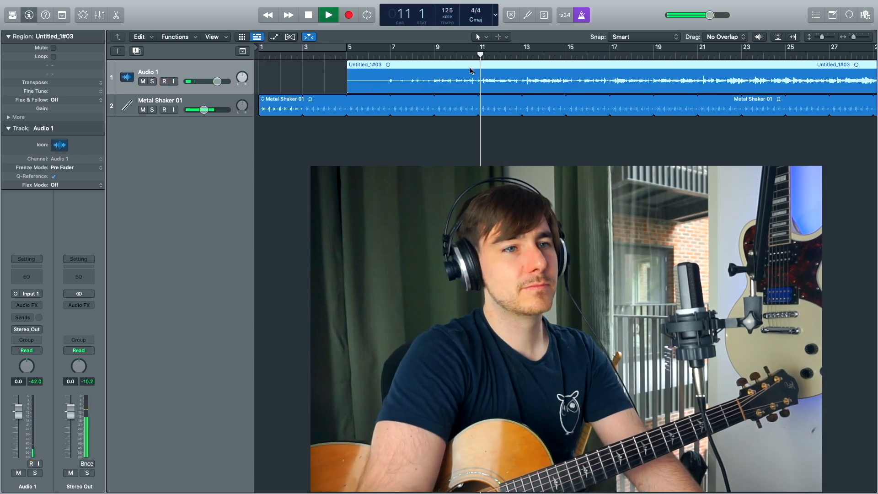
key("space")
Step: Rename the Audio 1 track to "guide track" and return the playhead to bar 5
double_click(151, 71)
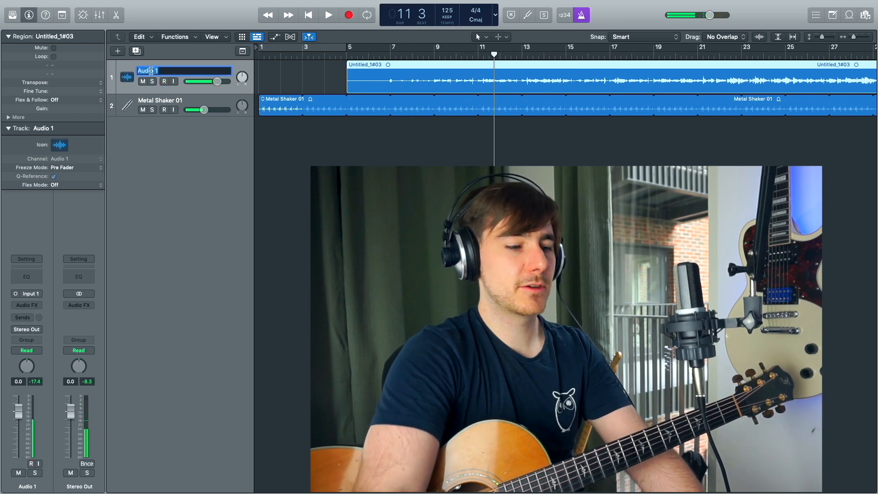
type("guide track")
key("Return")
left_click(347, 48)
left_click(164, 81)
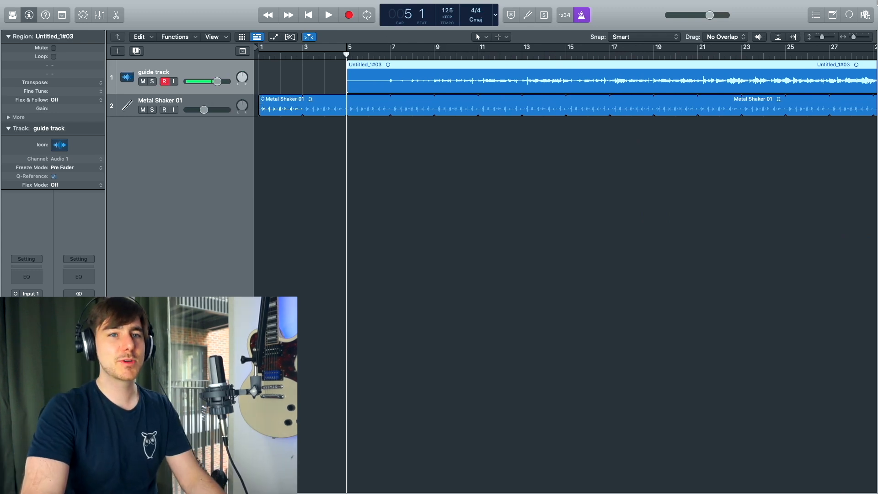
Step: Reopen the loop library and audition loops under All Drums, including Timeless Solo Snare and Street Legal Beat
left_click(848, 17)
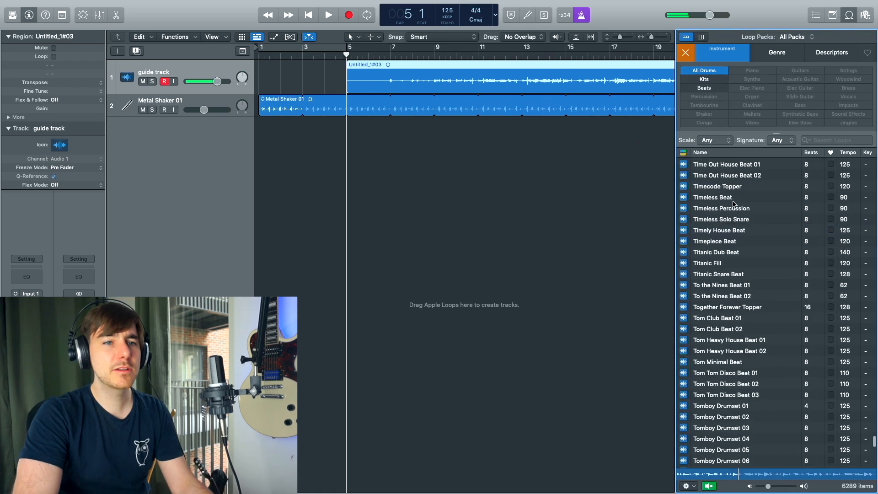
scroll(736, 202, "up", 3)
left_click(735, 202)
left_click(723, 253)
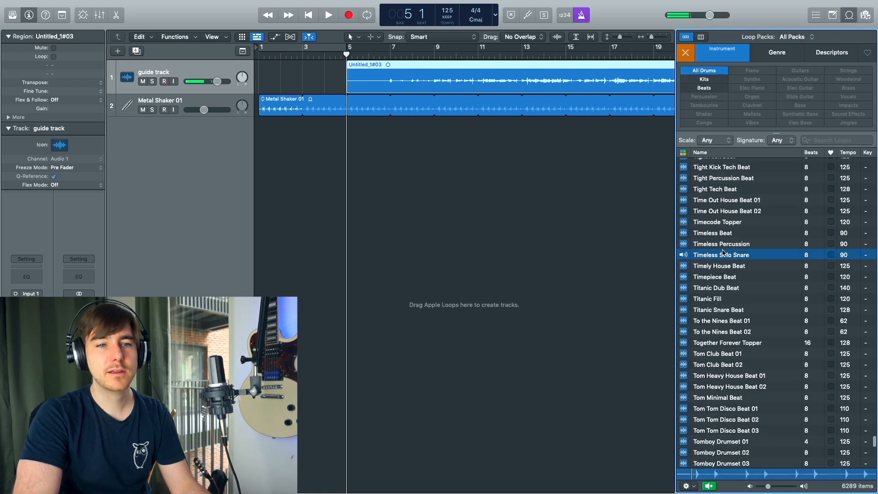
scroll(708, 243, "up", 15)
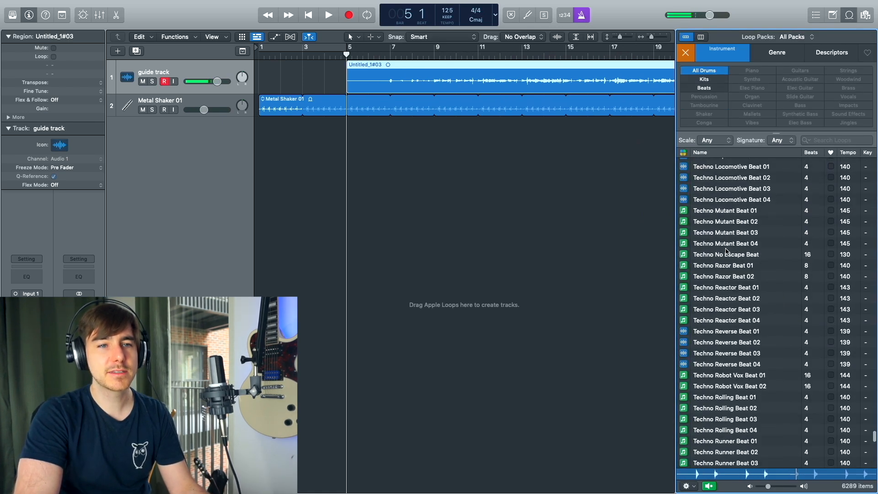
left_click(727, 254)
left_click(736, 189)
scroll(736, 191, "up", 20)
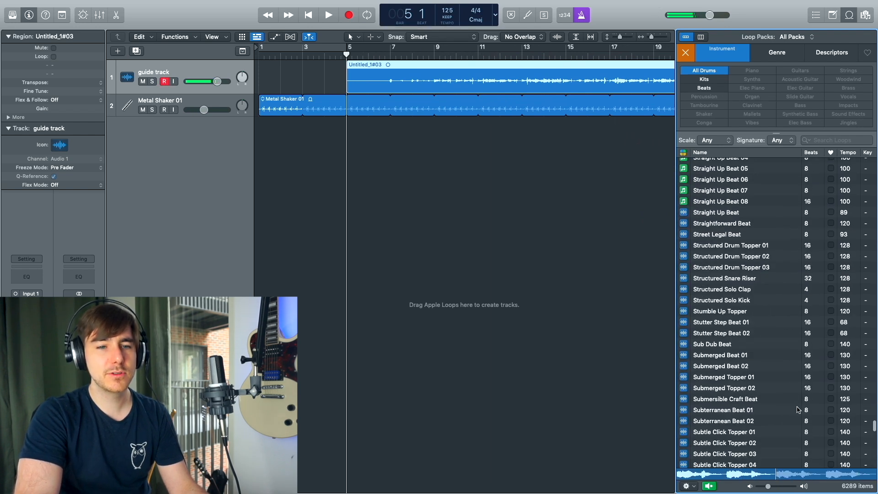
left_click(721, 236)
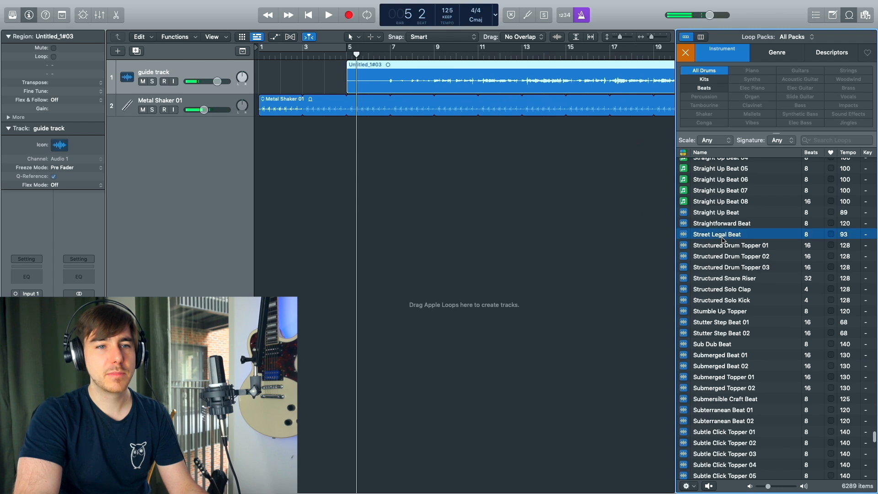
Step: Narrow the drum loops to Kits and audition a few, including Syncopated Drumset 05
left_click(706, 79)
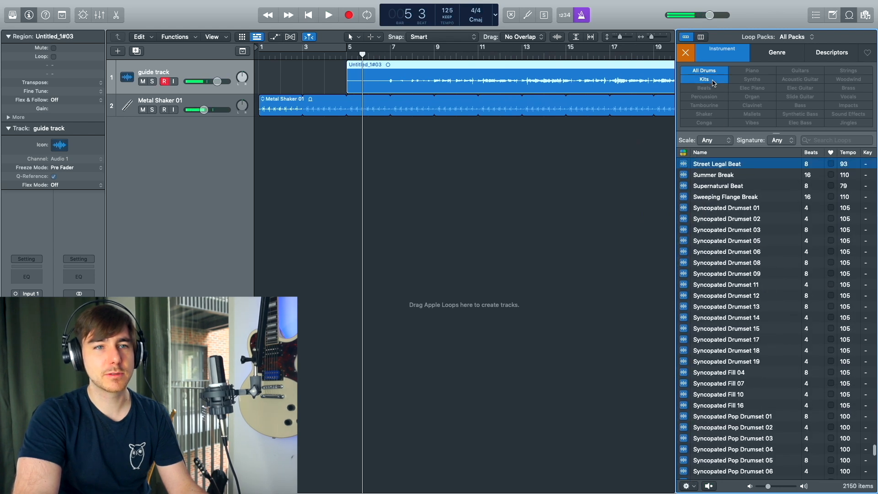
left_click(724, 245)
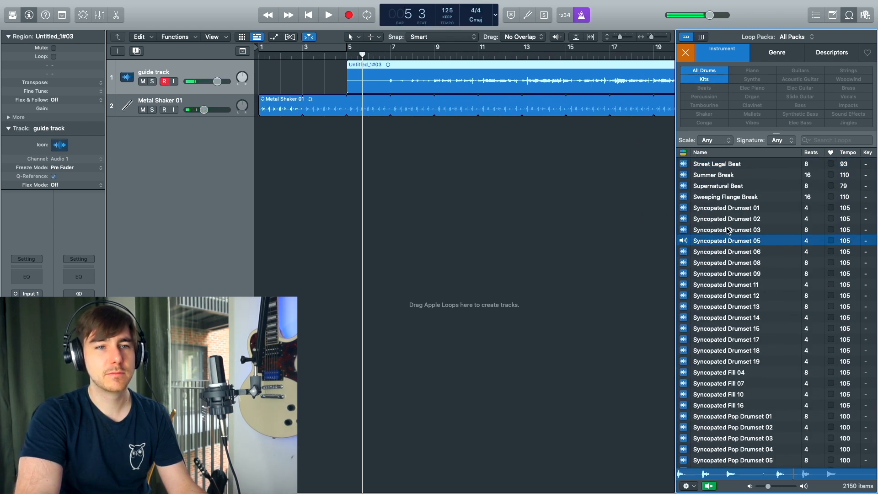
left_click(731, 188)
left_click(727, 460)
scroll(732, 416, "down", 15)
scroll(731, 312, "up", 8)
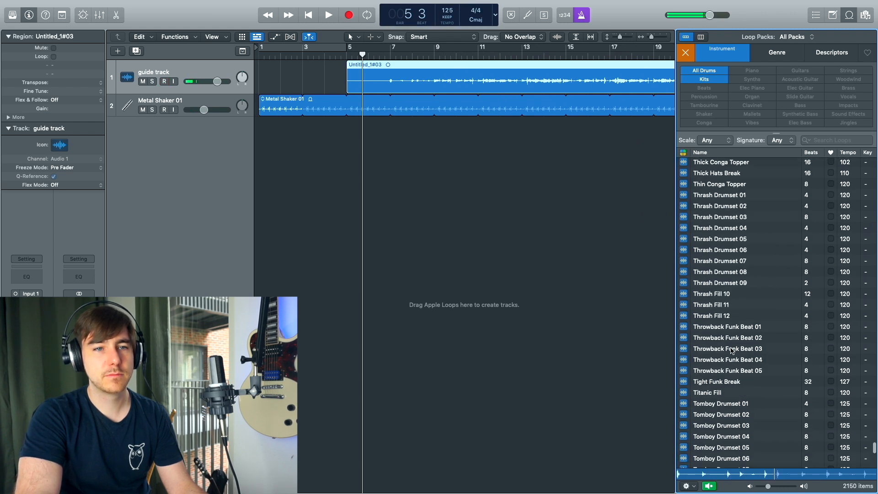
Step: Audition more drum kit loops, including Thrash Drumset 07, Tense Snare Break, Tight Funk Break and Tomboy Drumset 04
left_click(732, 313)
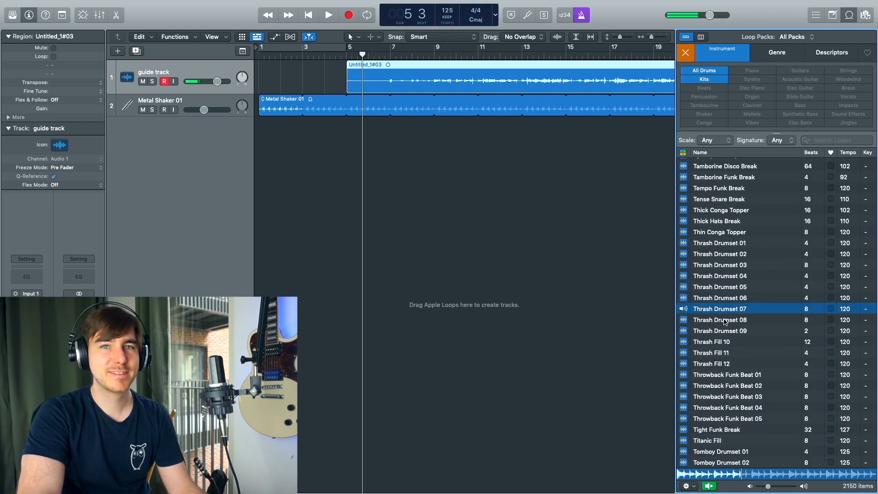
left_click(719, 265)
left_click(727, 202)
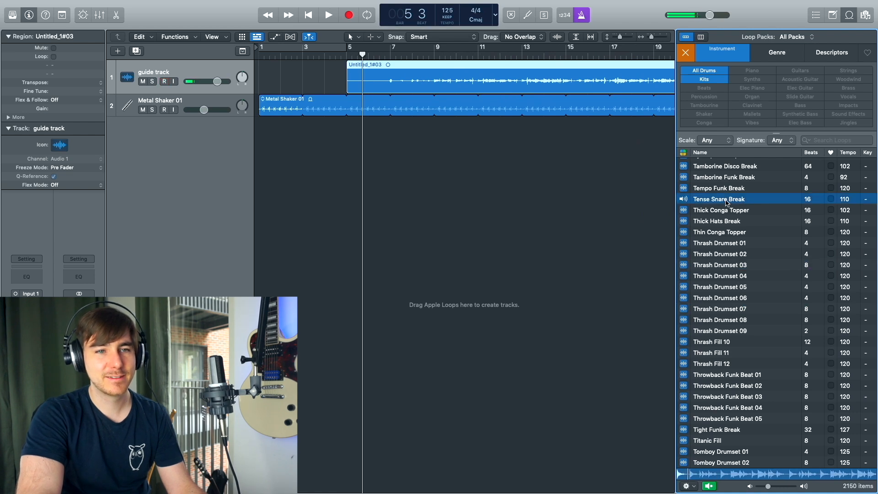
left_click(717, 430)
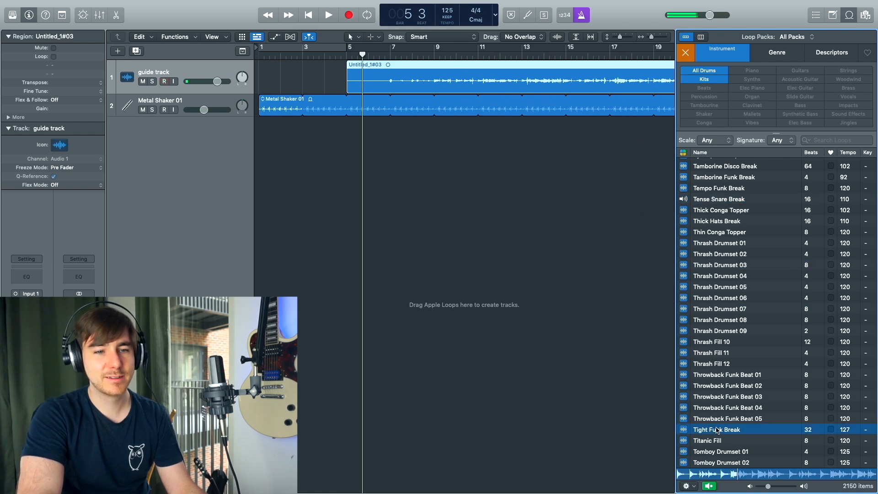
scroll(718, 425, "down", 8)
left_click(724, 301)
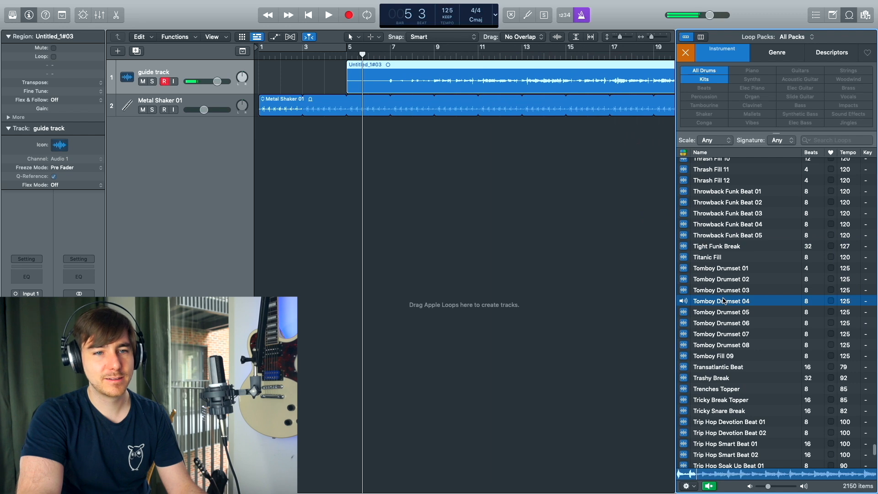
Step: Stop previewing drum loops and clear the instrument filter in the loop library
key("space")
key("space")
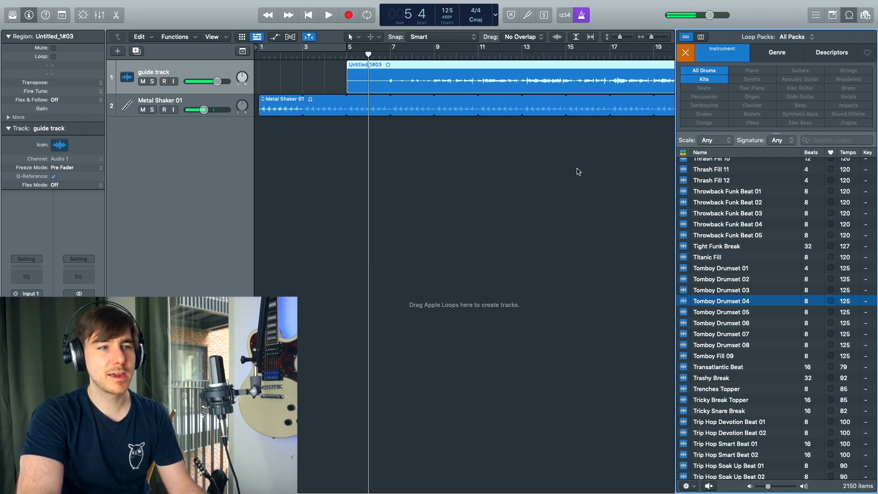
left_click(686, 53)
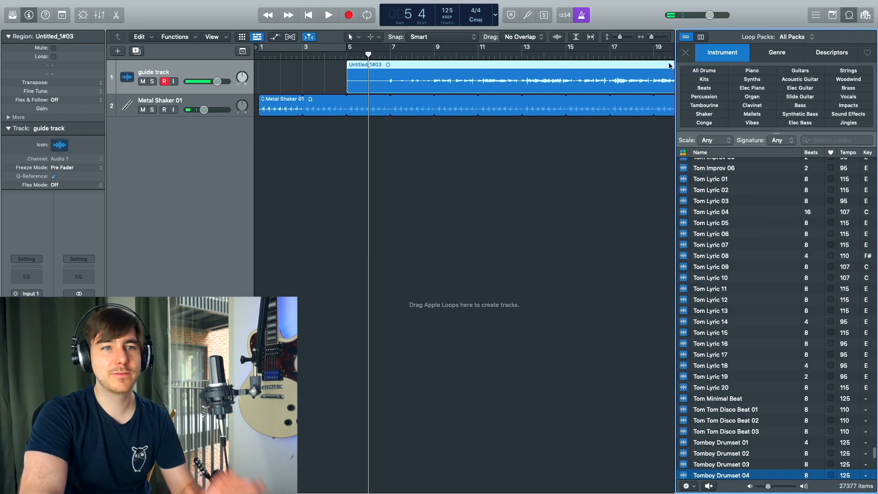
Step: Close the loop library and play the guide track with the shaker from bar 9
left_click(851, 15)
left_click(389, 56)
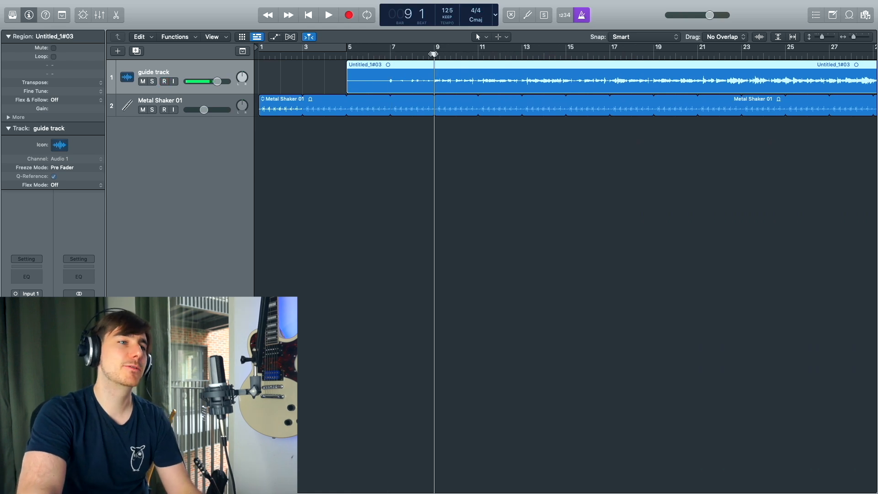
key("space")
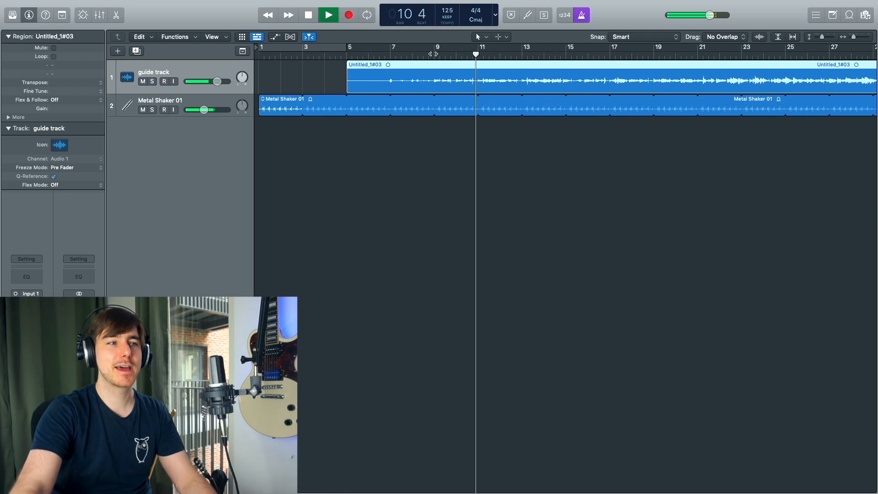
key("space")
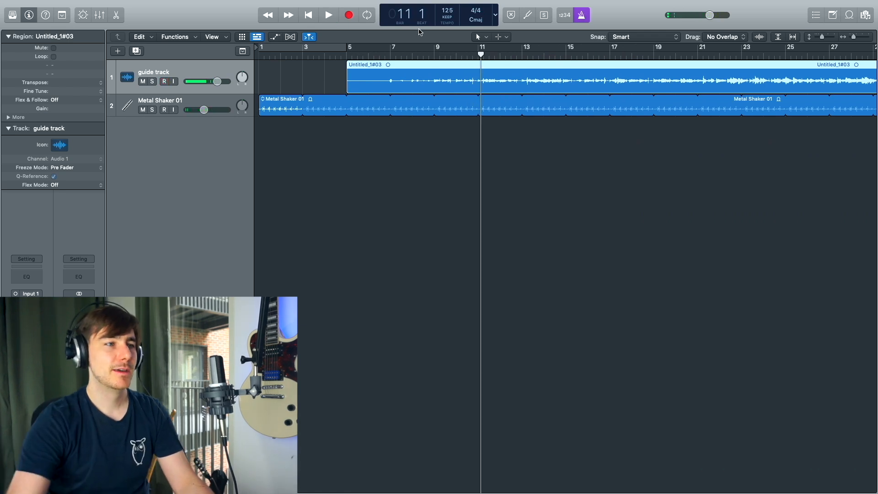
Step: Add one software instrument track with the Default Patch and load the Neo Soul drum kit on it
left_click(120, 52)
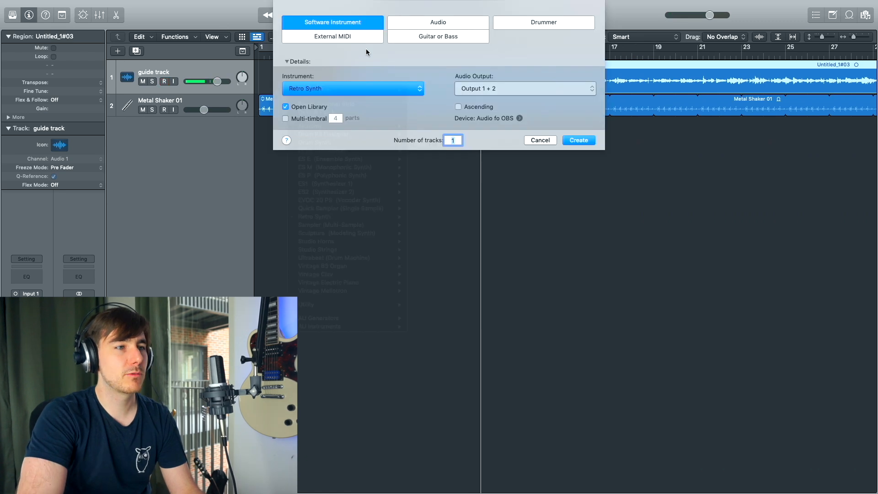
left_click(415, 91)
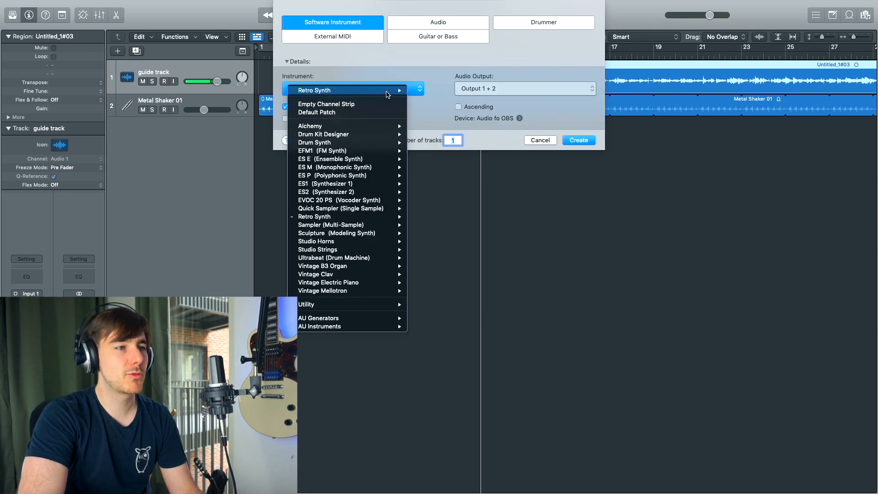
left_click(361, 113)
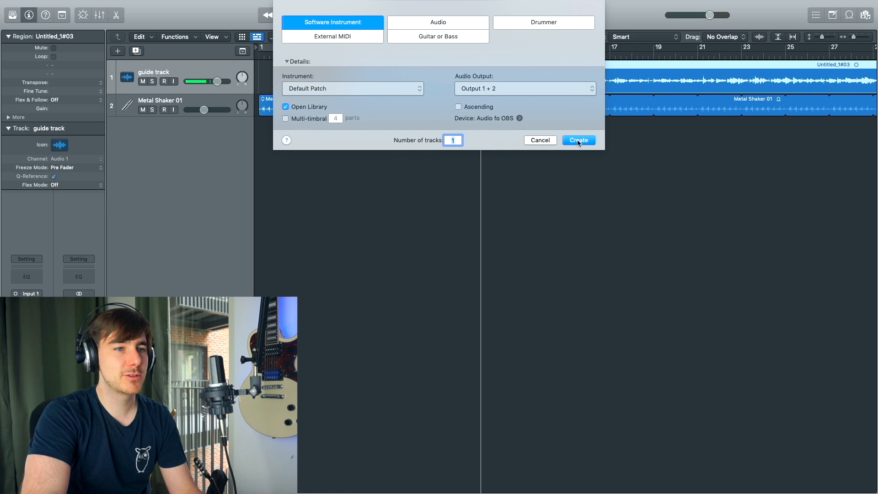
left_click(578, 141)
left_click(28, 158)
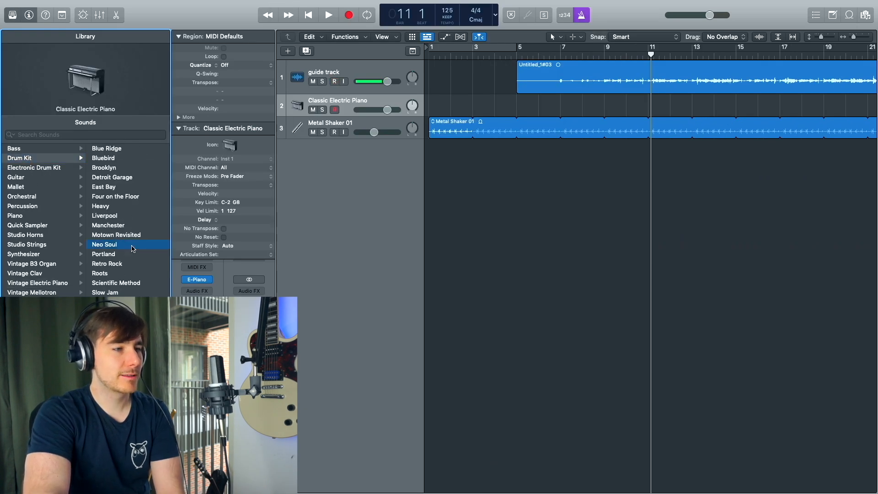
Step: Record-enable the Neo Soul track, try its drum sounds with Musical Typing, and close the Musical Typing keyboard
left_click(335, 109)
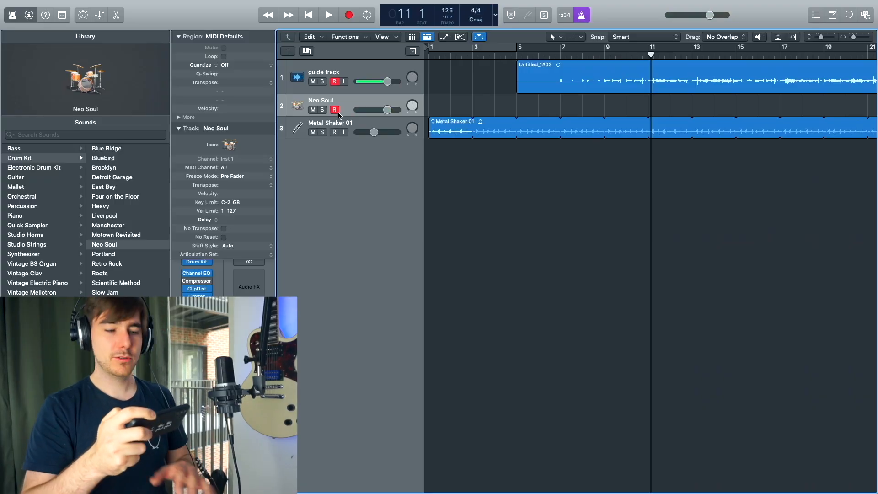
key("super+k")
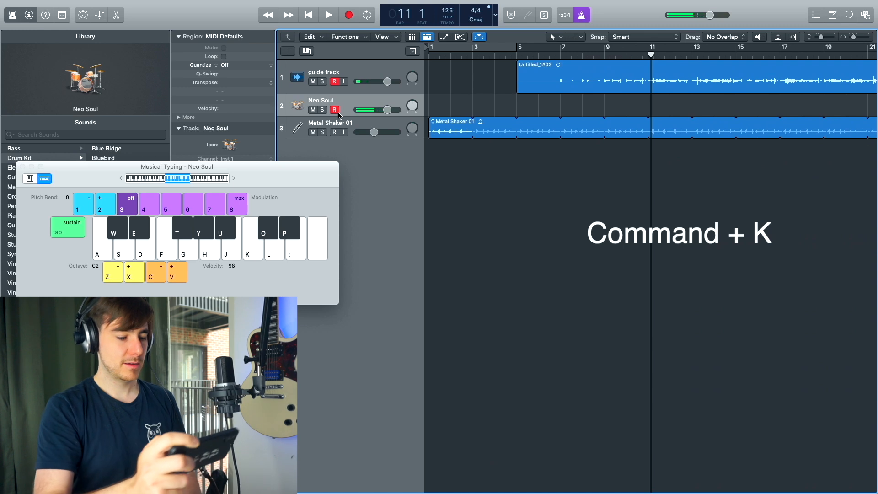
left_click(22, 167)
Step: Stop the song playback and return the playhead to bar 7
key("space")
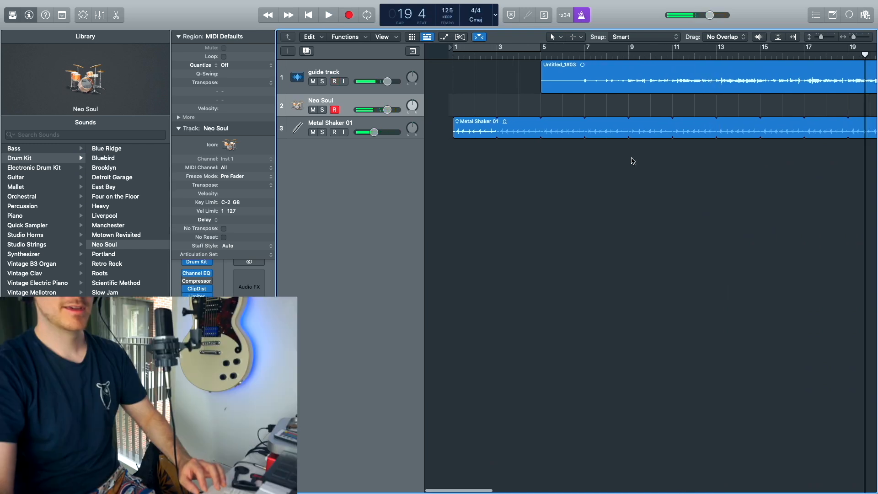
scroll(571, 114, "right", 1)
left_click(559, 55)
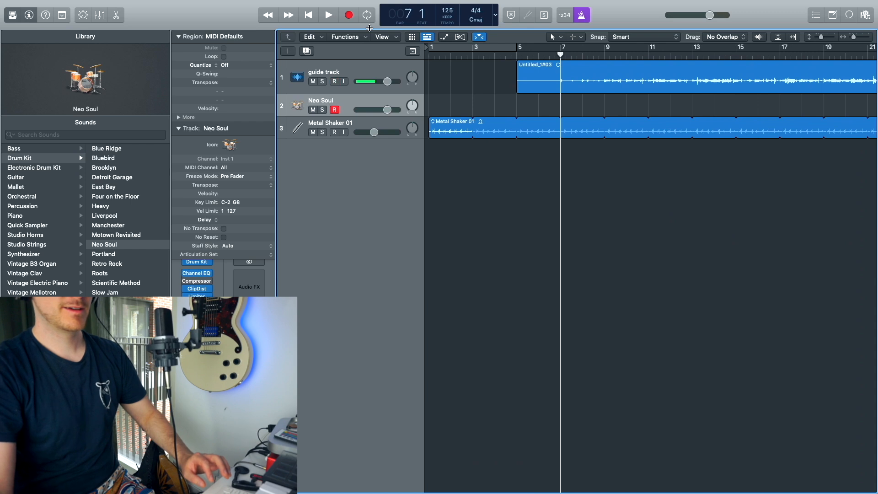
Step: Move the Metal Shaker 01 track above the guide track and select the Neo Soul track
left_click_drag(380, 108, 378, 130)
left_click_drag(374, 98, 374, 69)
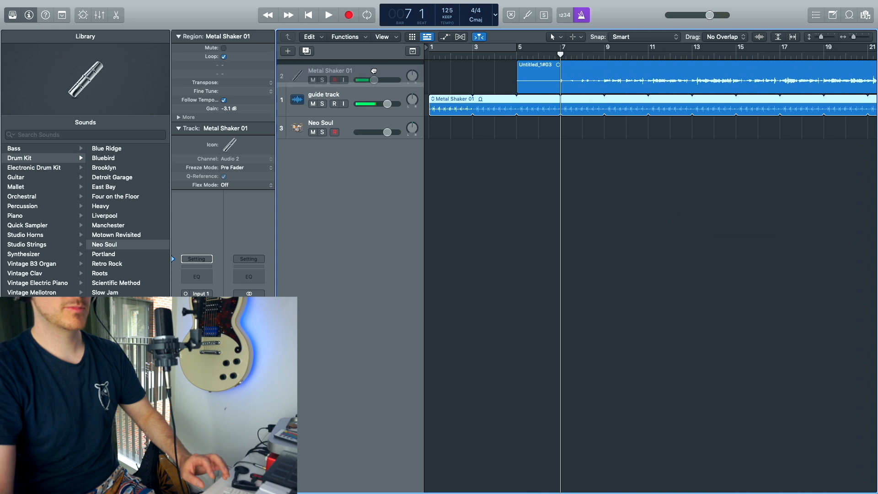
left_click(374, 122)
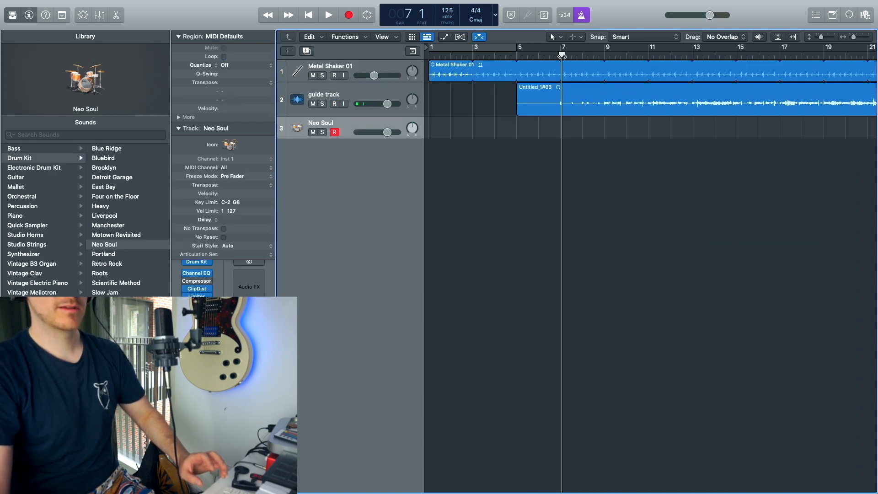
Step: Record a drum part on the Neo Soul track from bar 7 to about bar 19
left_click(343, 15)
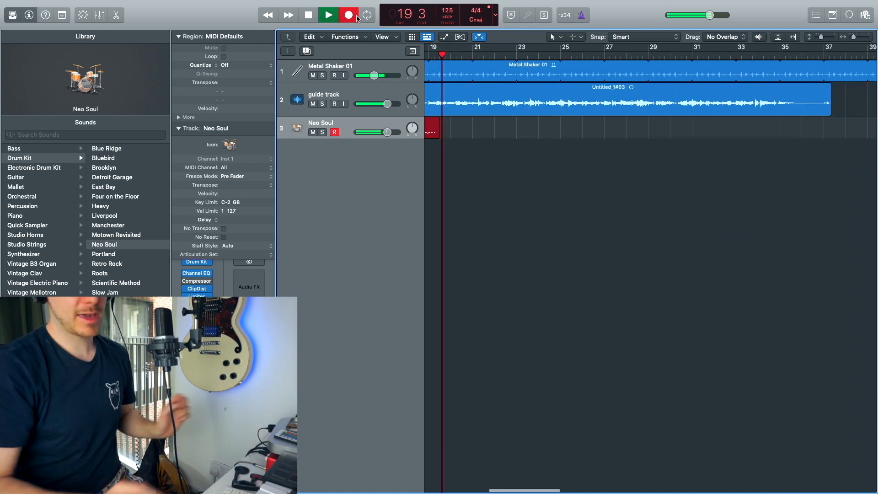
key("space")
scroll(534, 421, "left", 10)
scroll(473, 339, "right", 15)
scroll(601, 222, "left", 3)
scroll(601, 223, "left", 12)
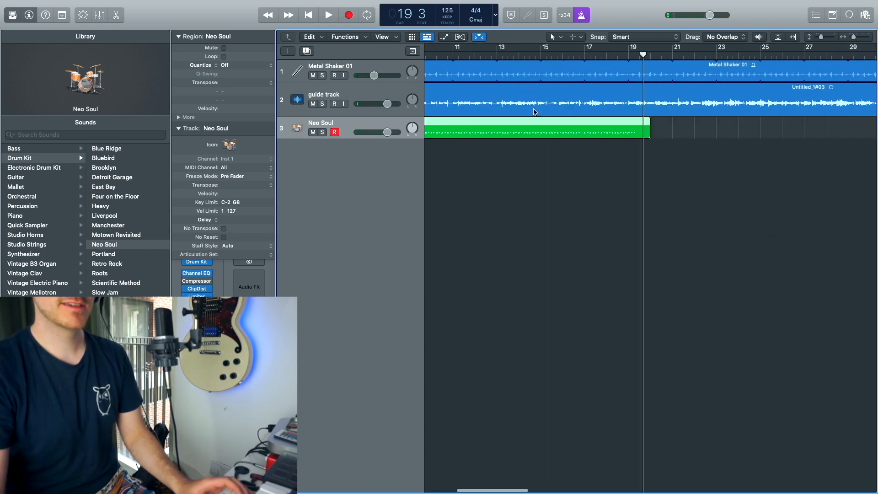
Step: Play the song on from about bar 25 to listen to the section without recorded drums
double_click(770, 56)
scroll(737, 119, "right", 10)
scroll(732, 121, "right", 15)
scroll(742, 122, "left", 5)
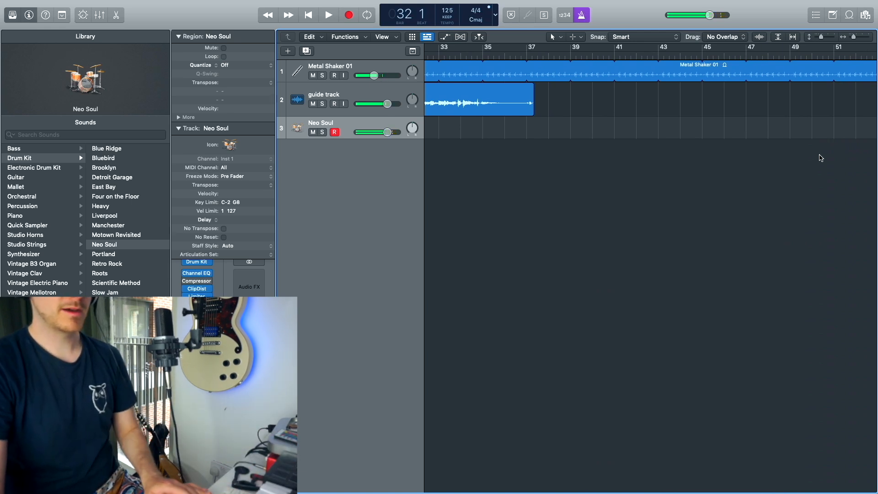
scroll(820, 158, "left", 10)
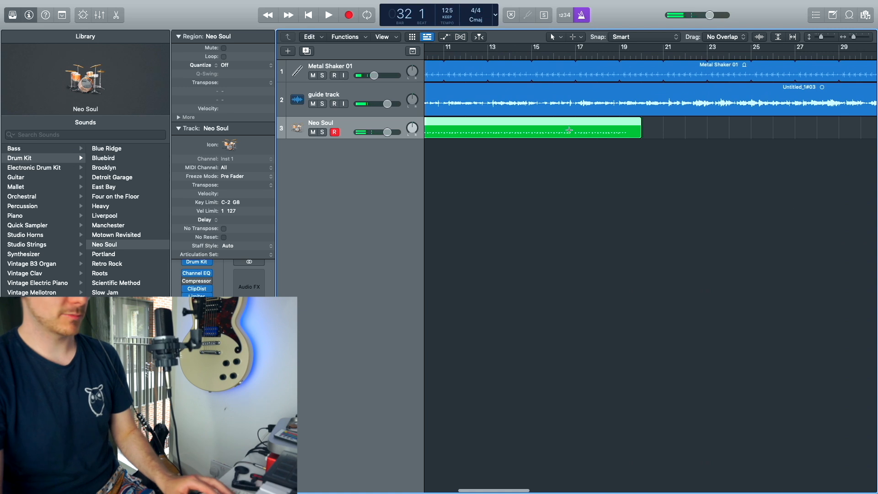
Step: Duplicate the Neo Soul track and record a second drum part on it from bar 19 to about bar 36
key("super+d")
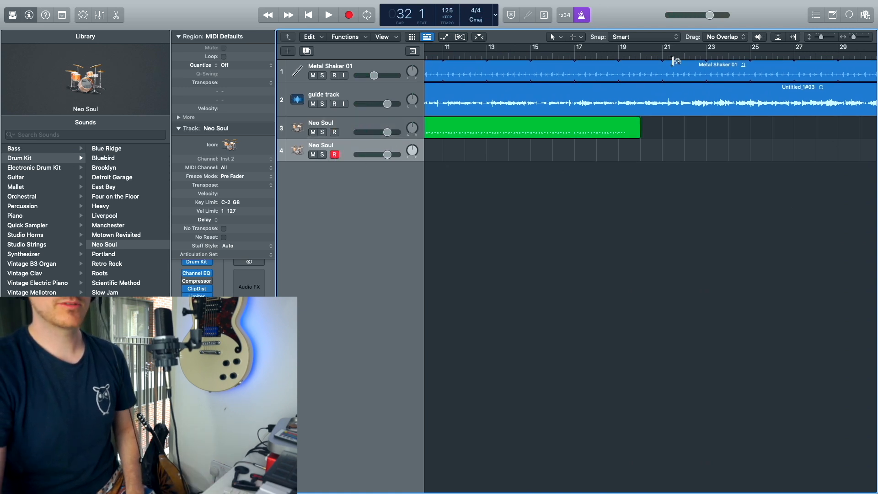
left_click(633, 64)
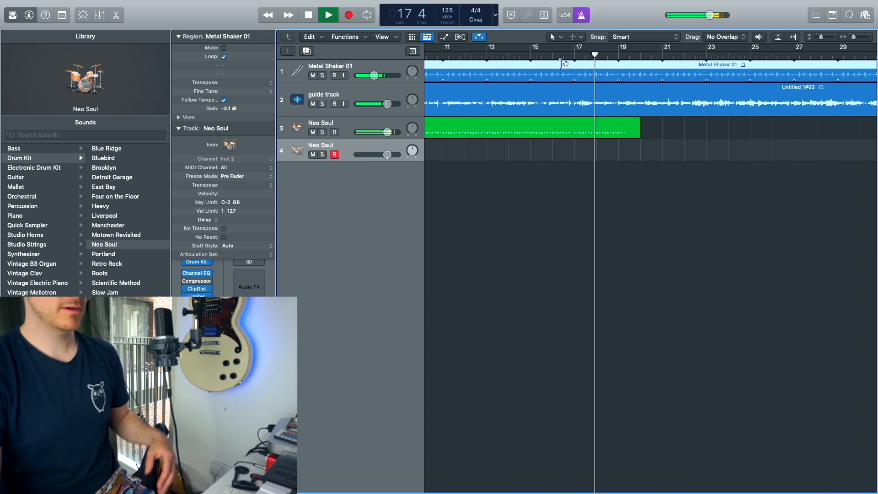
left_click(357, 16)
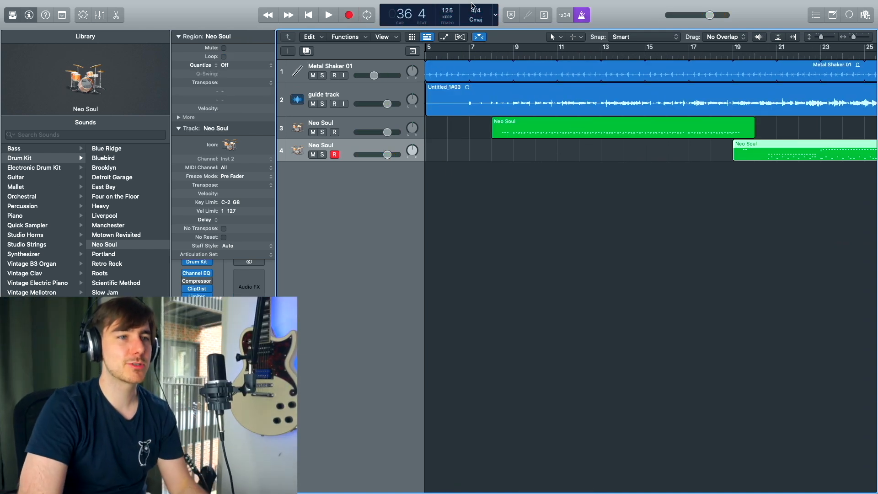
Step: Play back the first recorded drum part from bar 9 and park the playhead at bar 11
left_click(513, 55)
scroll(614, 75, "left", 3)
scroll(627, 73, "right", 3)
scroll(577, 107, "right", 1)
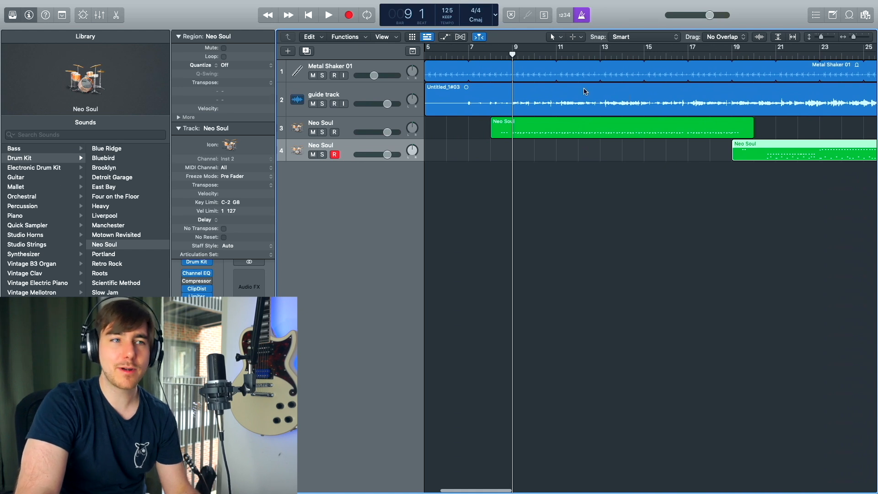
key("space")
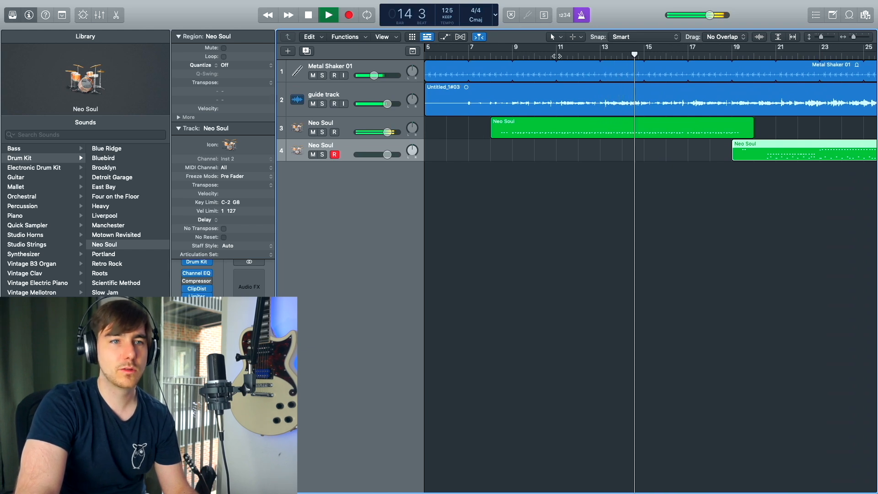
key("space")
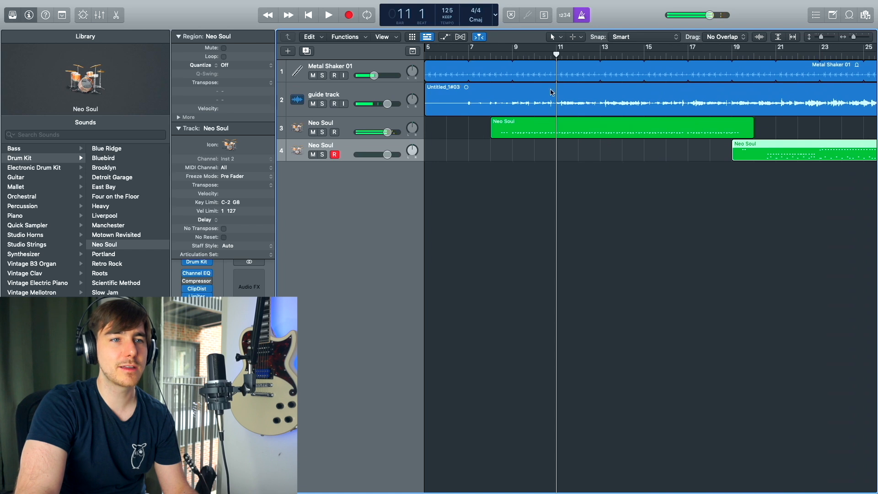
Step: Split the first Neo Soul region at bar 11 and bar 15
left_click(557, 121)
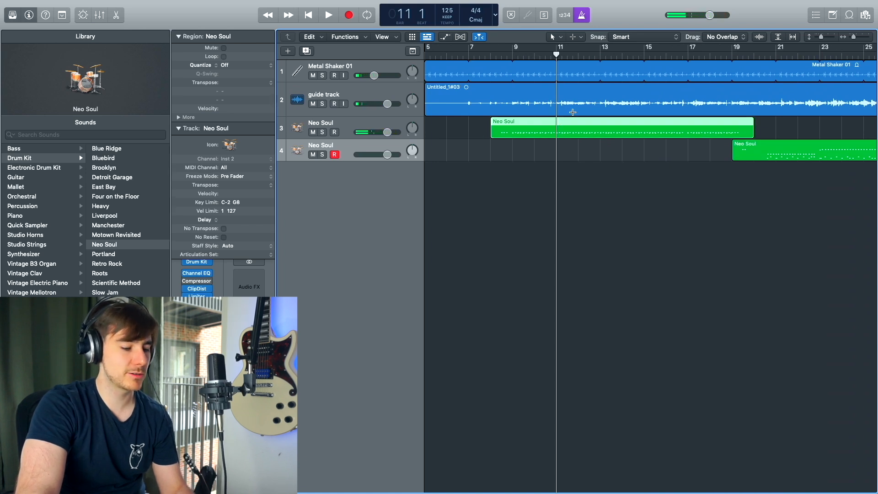
key("super+t")
left_click(511, 178)
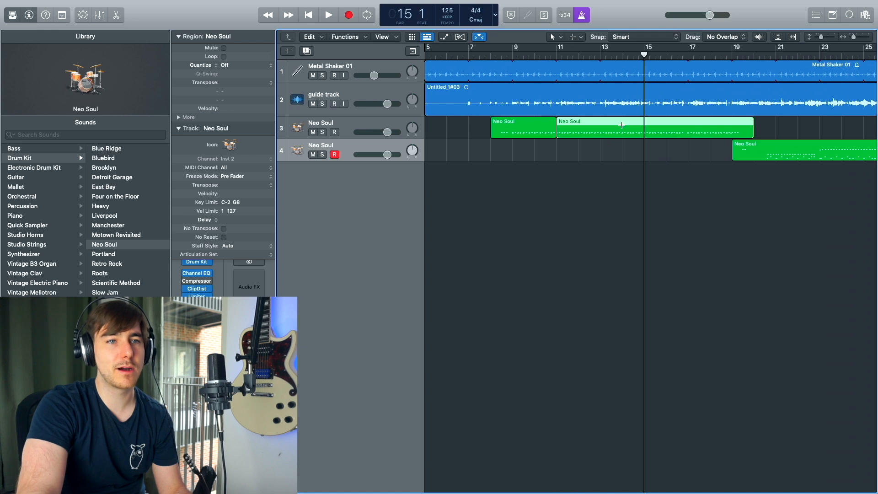
key("super+t")
left_click(510, 178)
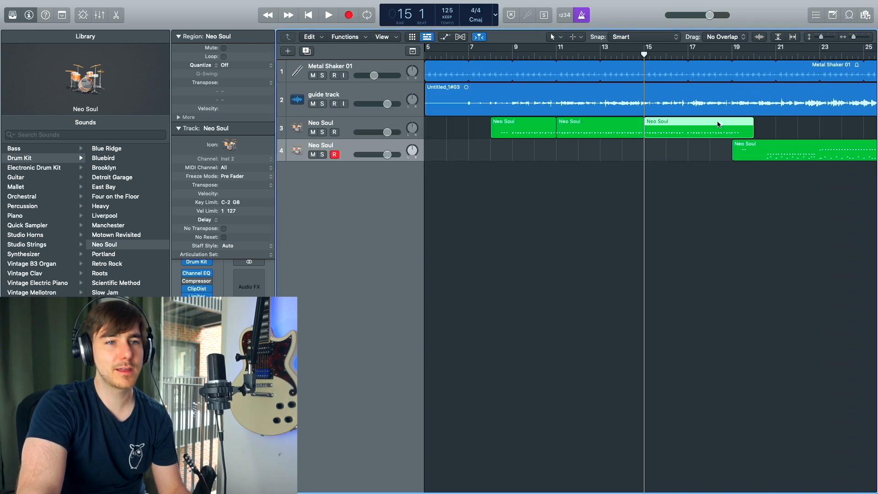
Step: Delete the region's two outer pieces and loop the remaining four-bar piece from bar 9 to bar 23
key("Delete")
left_click(521, 133)
key("Delete")
left_click_drag(587, 132, 820, 120)
scroll(650, 158, "right", 5)
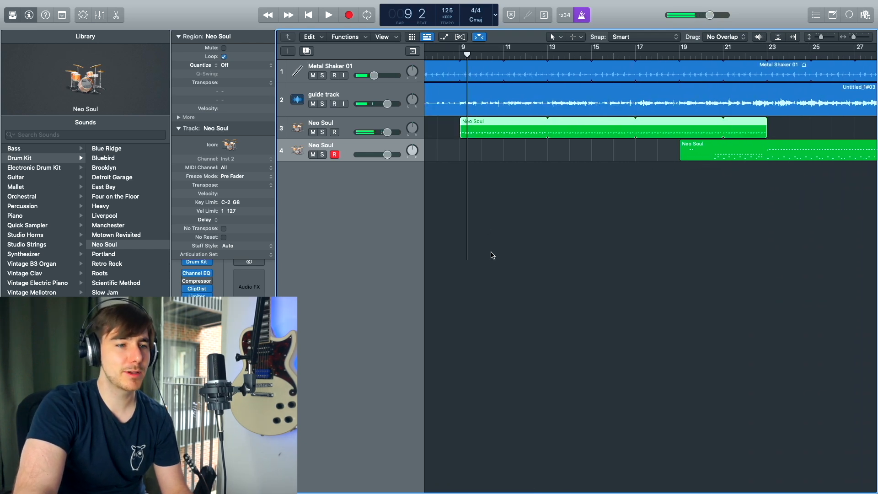
Step: Play the looped drum region while examining its notes in the Piano Roll, and close the editor
key("p")
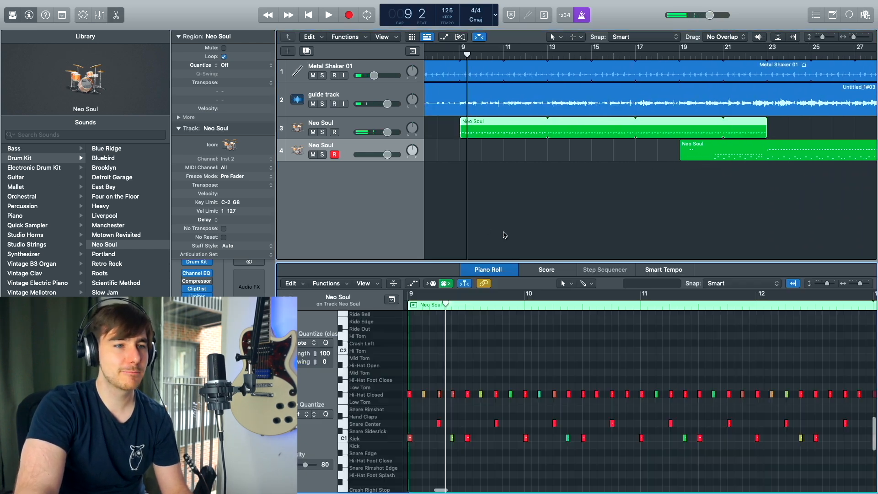
key("space")
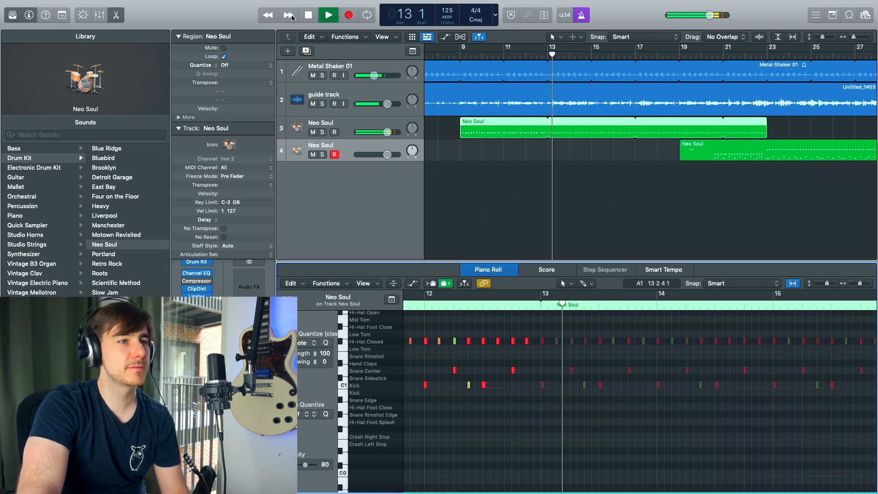
key("p")
scroll(600, 177, "right", 5)
scroll(599, 177, "left", 2)
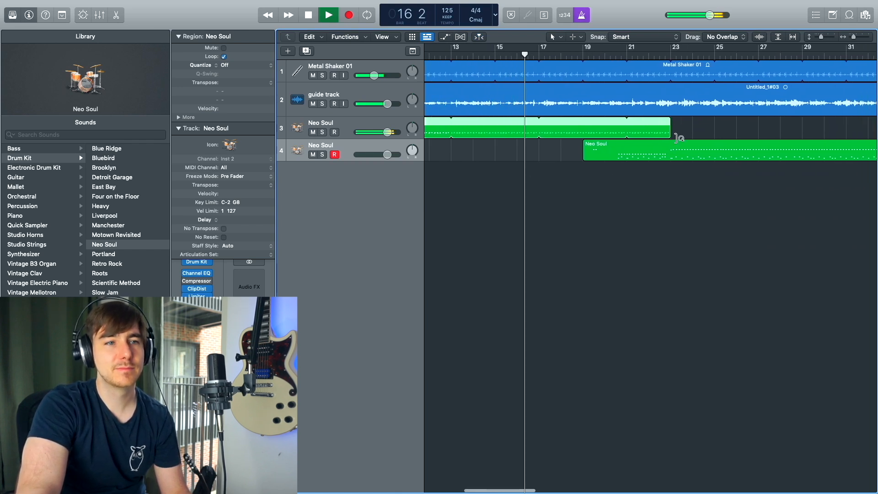
Step: Trim the second Neo Soul region's start to about bar 22.5 and end the first region's loop just past that point
left_click_drag(646, 119, 716, 126)
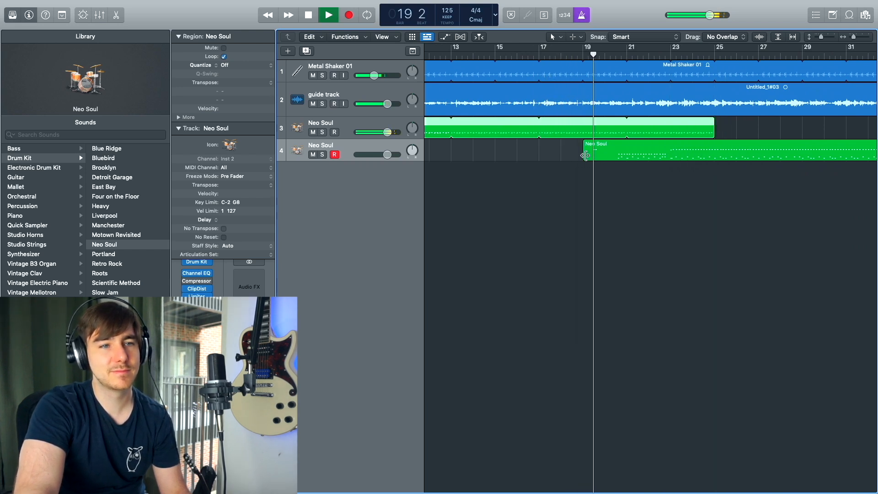
left_click_drag(588, 156, 668, 165)
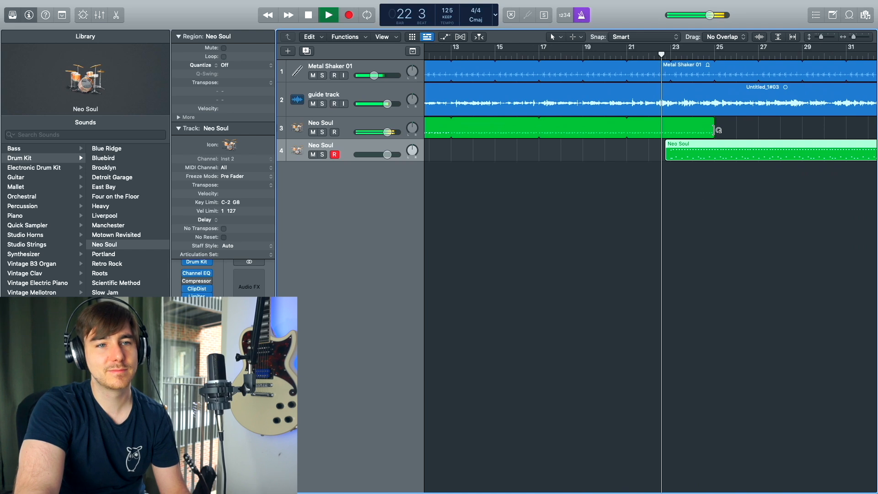
key("space")
left_click_drag(718, 130, 659, 163)
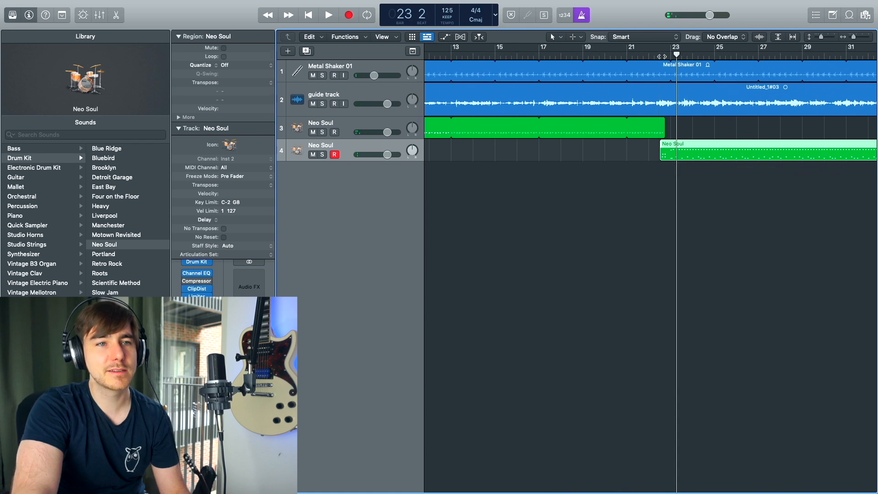
Step: Play back the transition between the two drum regions around bar 23
left_click(661, 57)
key("space")
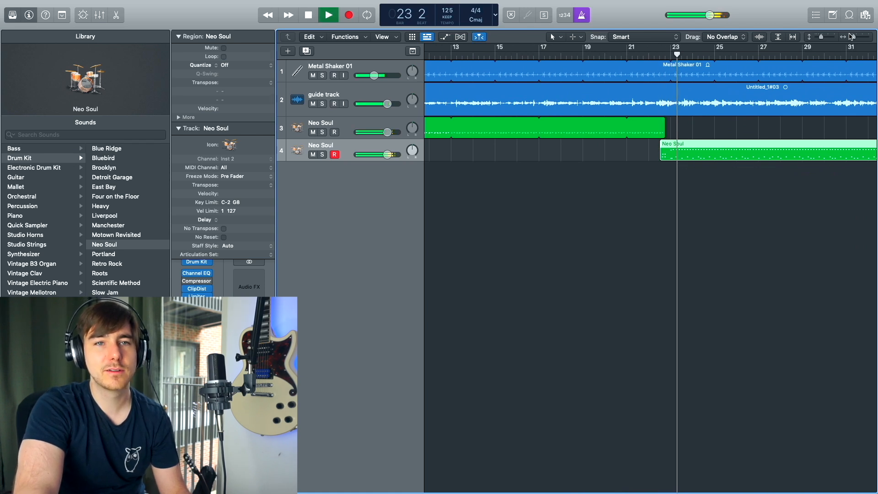
key("space")
left_click_drag(849, 37, 854, 37)
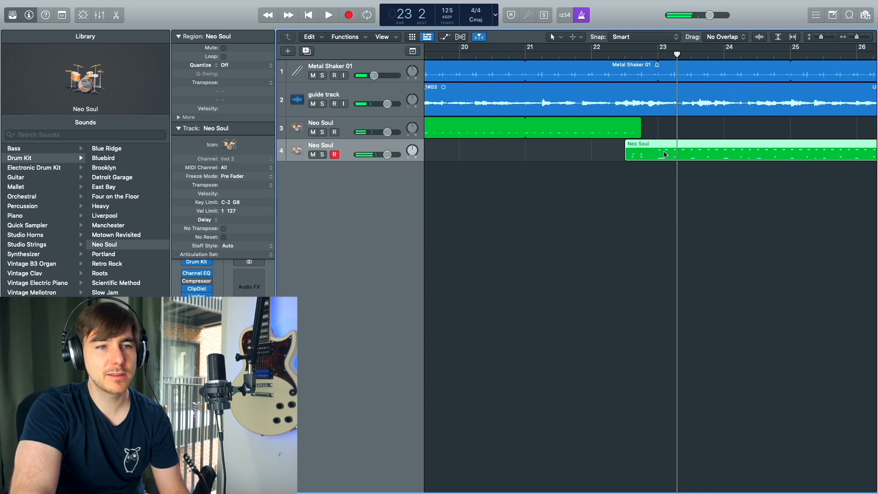
Step: Open the second Neo Soul region in the Piano Roll and play back its notes around bar 23
double_click(664, 152)
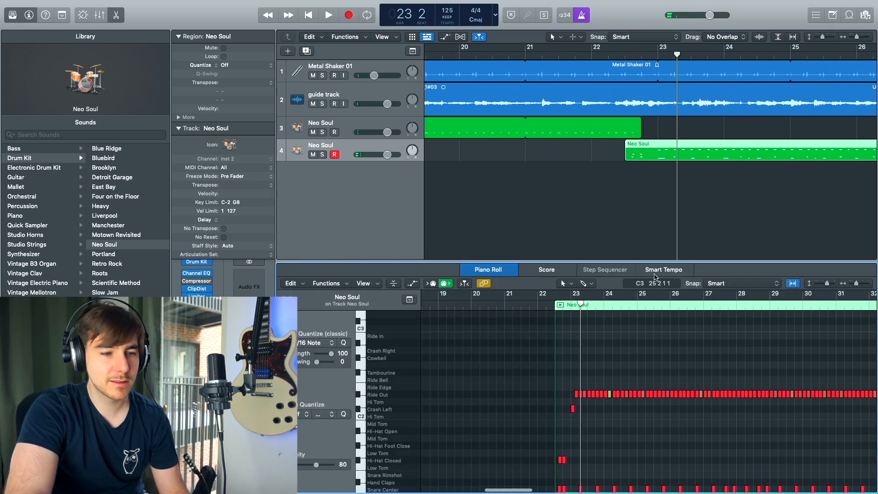
scroll(645, 329, "down", 3)
left_click(555, 305)
key("space")
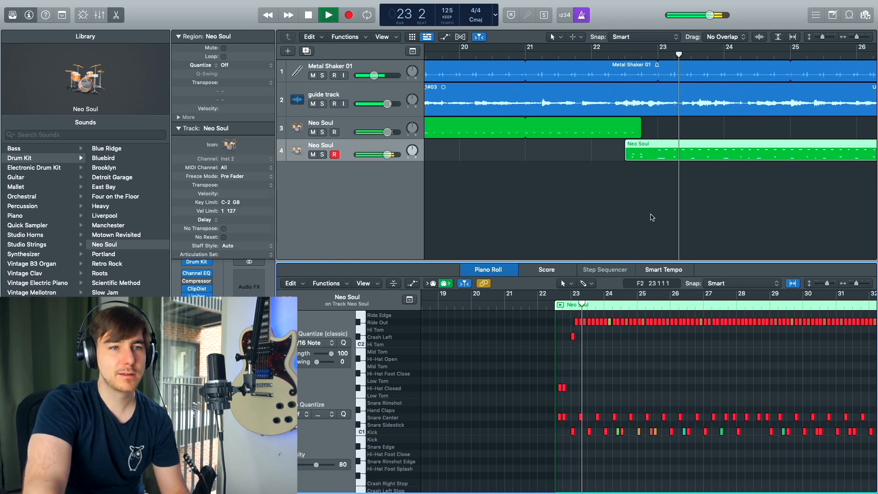
key("space")
Step: Place the second Neo Soul region on the first Neo Soul track, directly after the looped region, and play back the result
mouse_move(638, 132)
left_mouse_down()
mouse_move(624, 132)
mouse_move(635, 137)
mouse_move(636, 128)
left_mouse_up()
scroll(530, 411, "left", 3)
key("space")
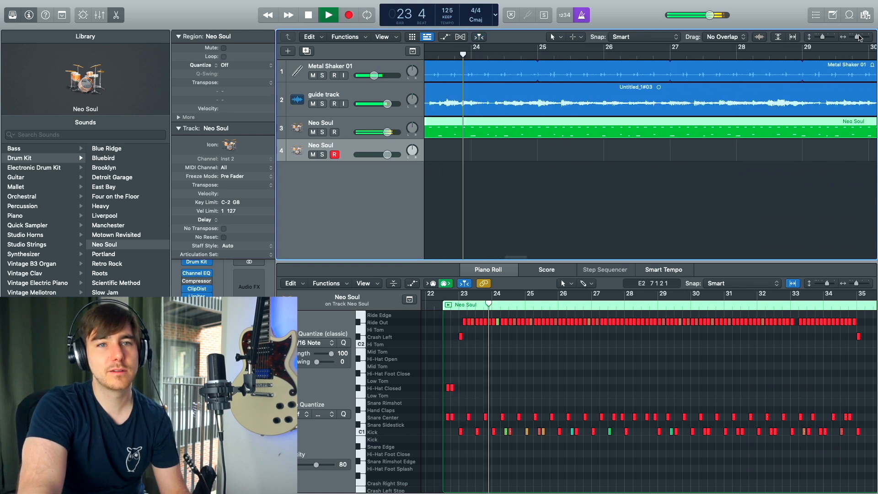
left_click_drag(856, 37, 855, 39)
scroll(595, 183, "left", 5)
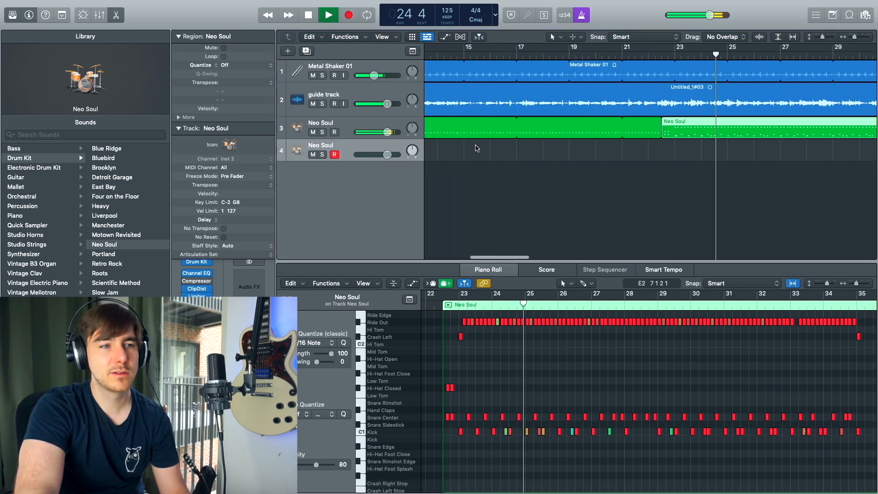
Step: Delete the emptied fourth Neo Soul track and close the Piano Roll
left_click(452, 202)
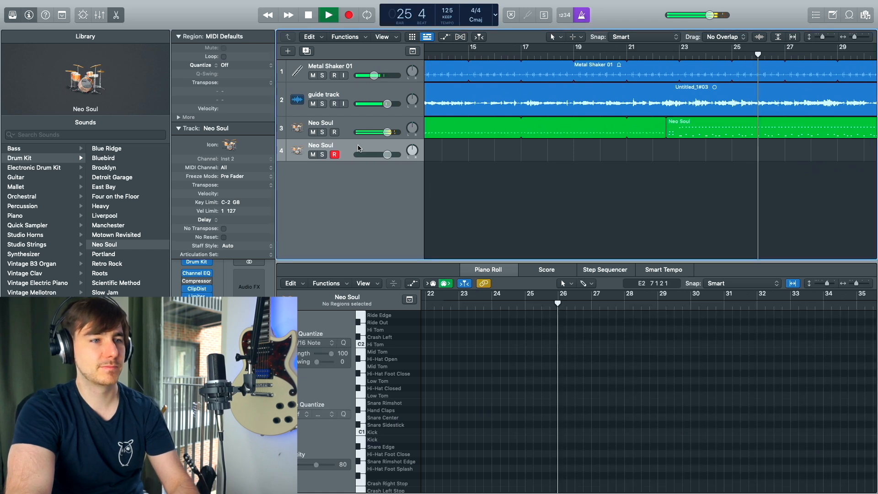
key("super+BackSpace")
scroll(480, 194, "left", 3)
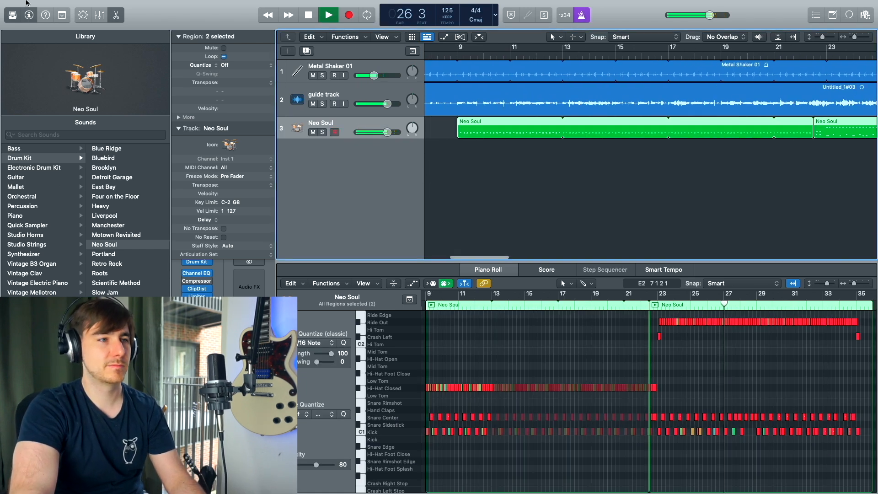
key("e")
left_click_drag(854, 37, 827, 44)
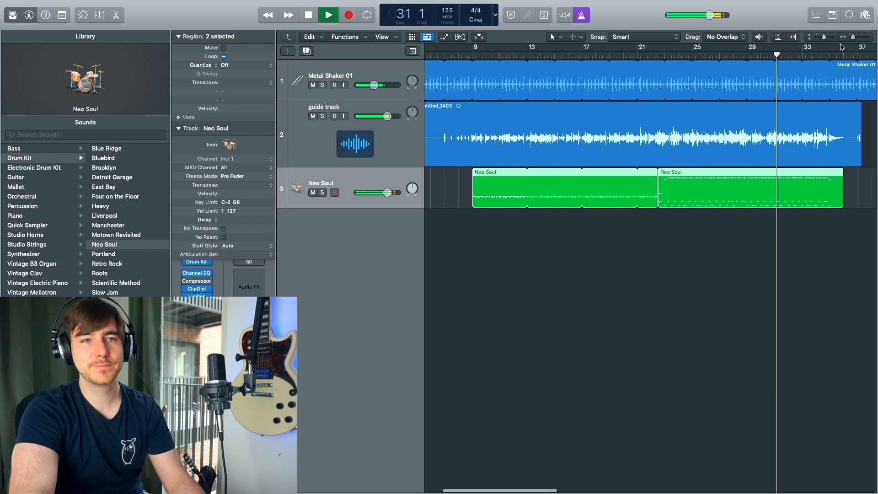
scroll(497, 148, "down", 5)
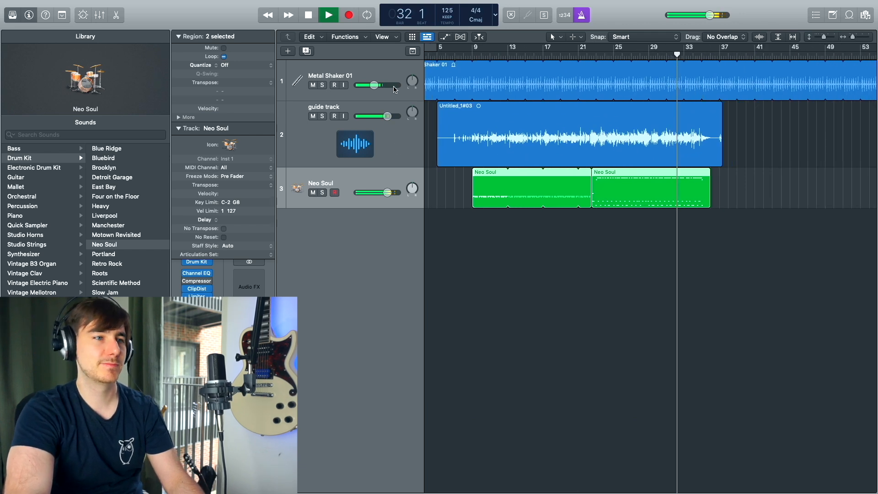
Step: Mute the Metal Shaker 01 track and play the arrangement from about bar 8
left_click(312, 85)
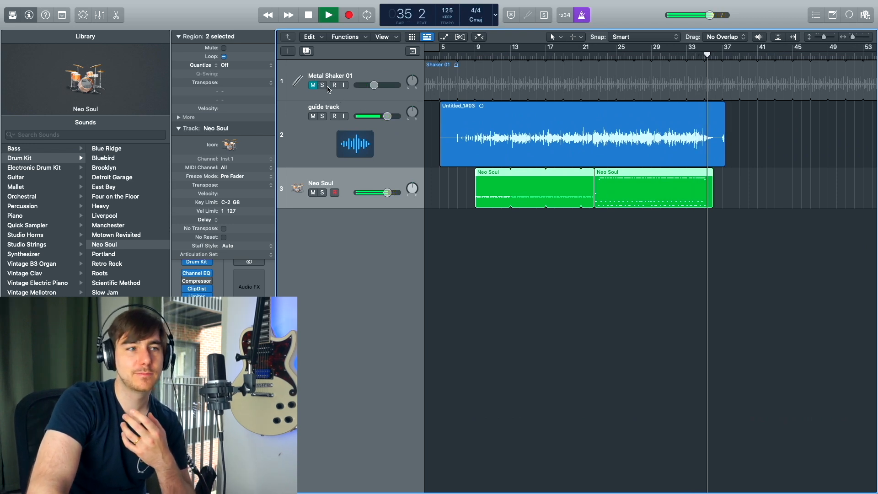
left_click(468, 53)
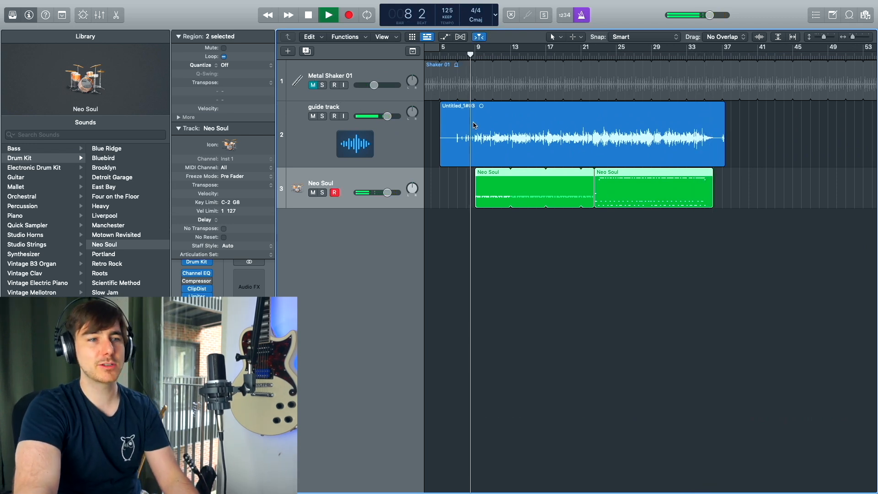
key("space")
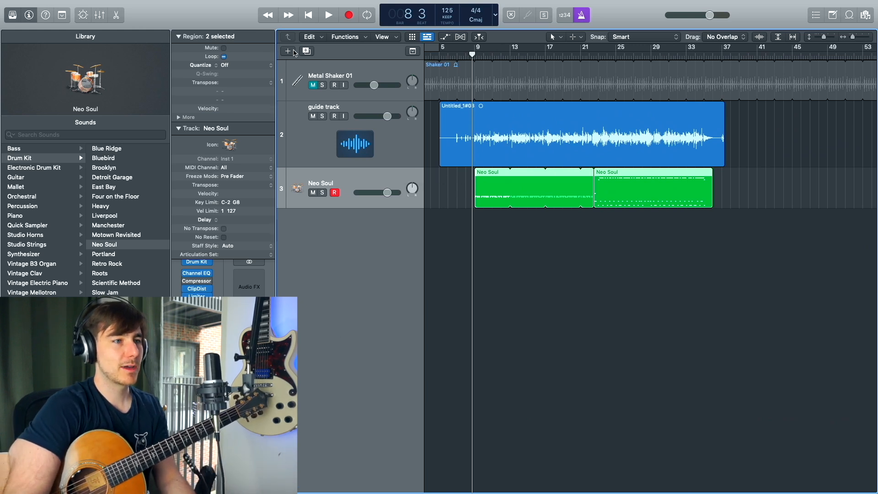
Step: Create one new audio track using Input 1 and name it bass
key("alt+super+n")
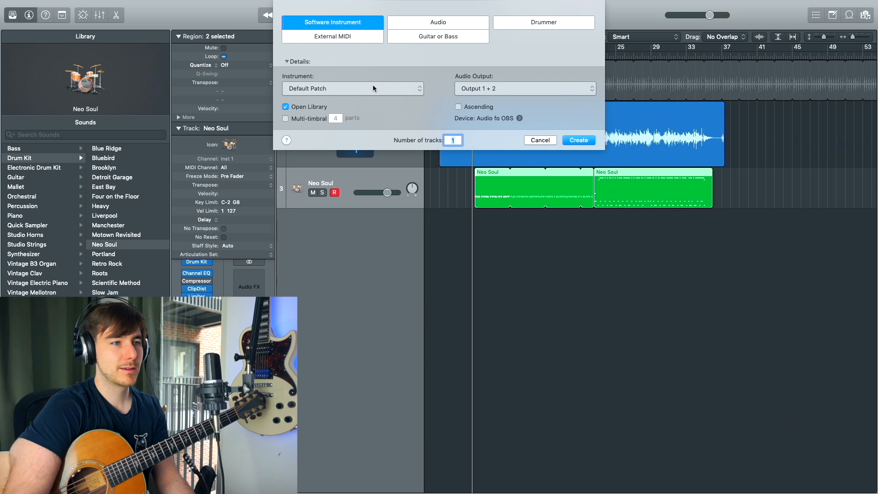
left_click(442, 23)
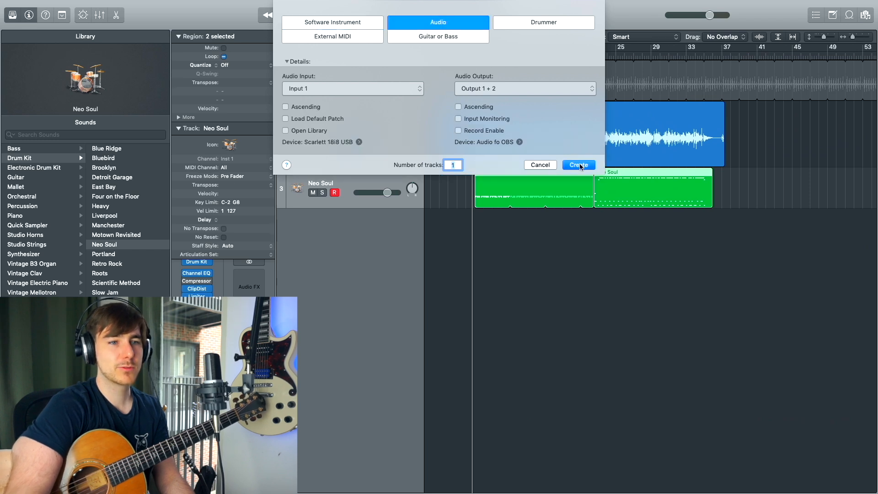
left_click(578, 165)
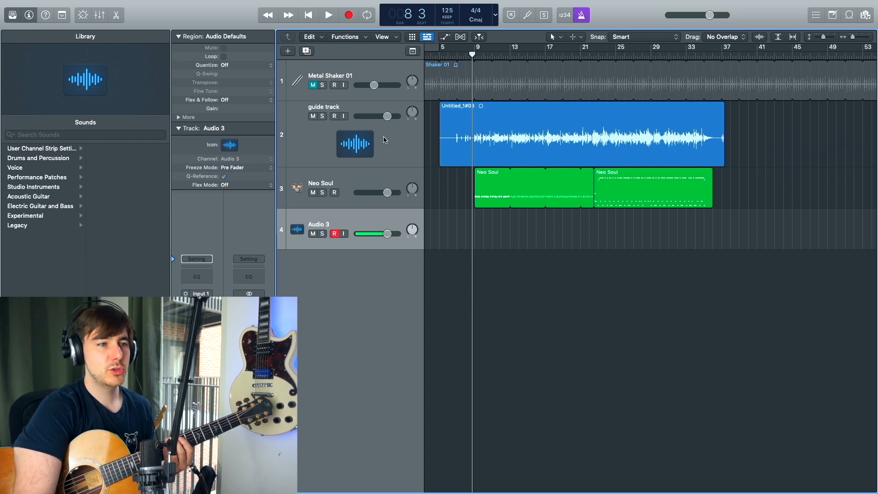
double_click(332, 225)
type("bas")
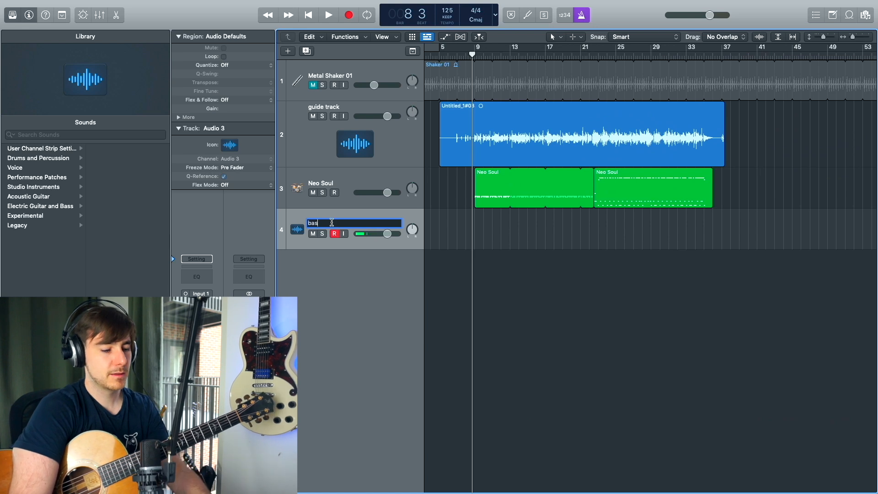
key("Return")
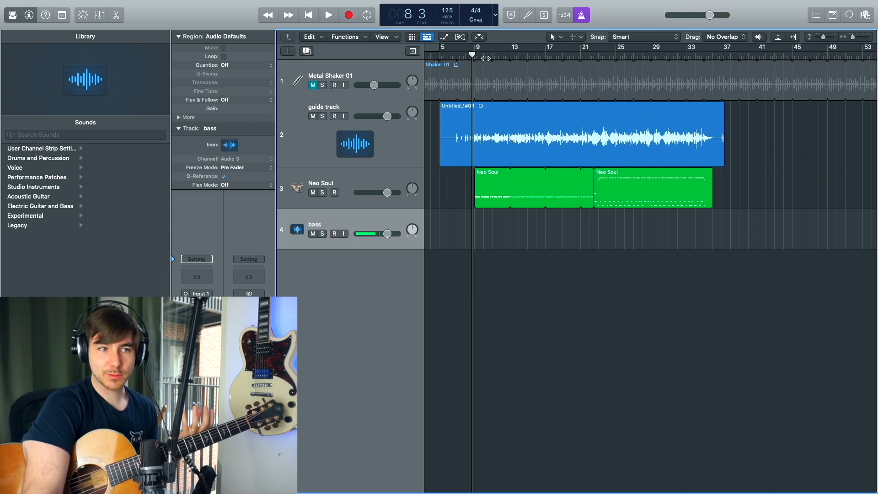
Step: Play the arrangement briefly from about bar 10, and record the guitar's bass part on the bass track from bar 7
left_click(485, 57)
key("space")
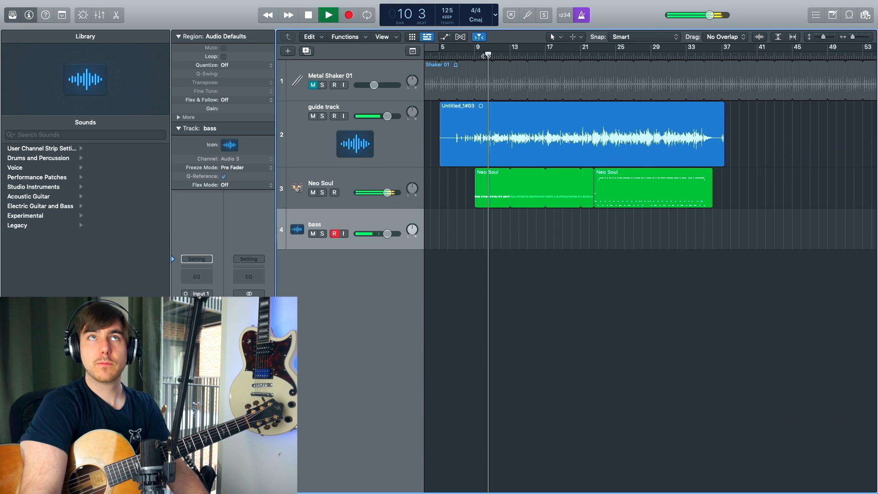
key("space")
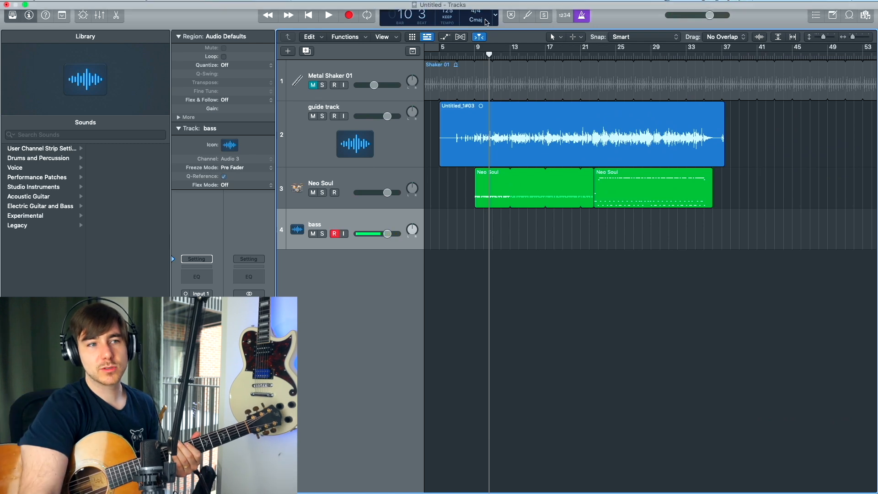
left_click_drag(467, 54, 457, 62)
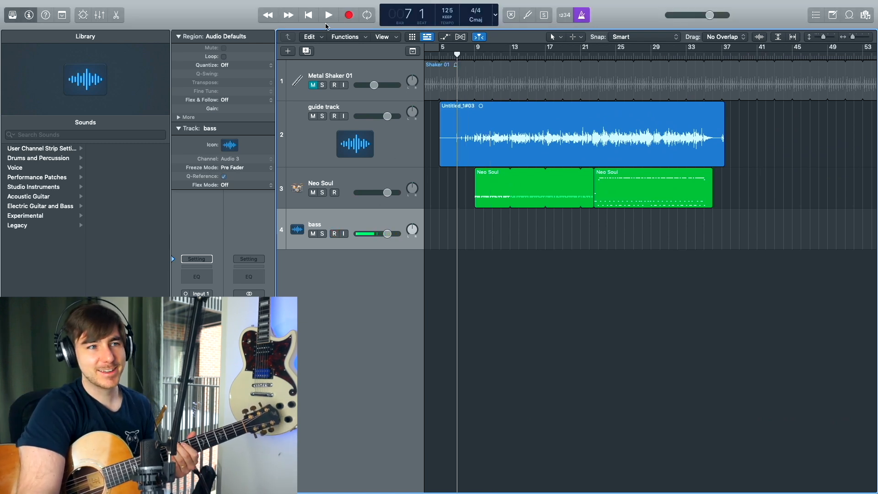
left_click(348, 17)
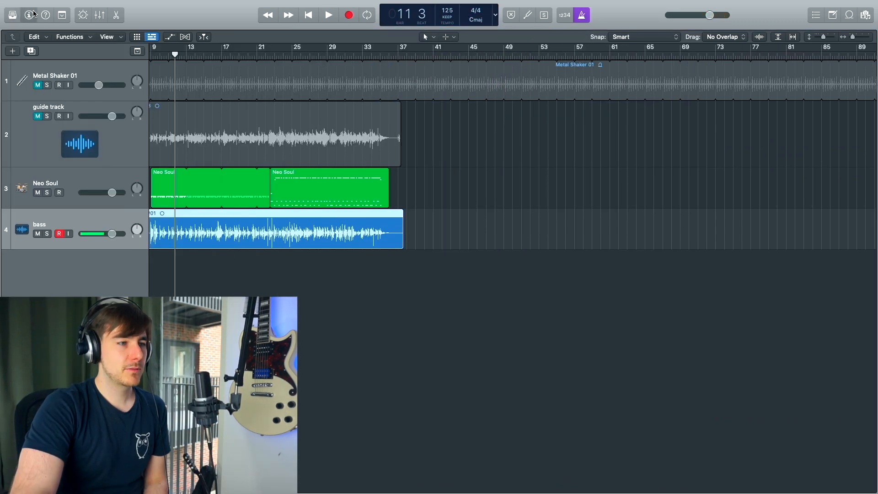
Step: Insert a Pitch Shifter on the bass track with -12 semitones, 100% mix and Drums timing
left_click(29, 15)
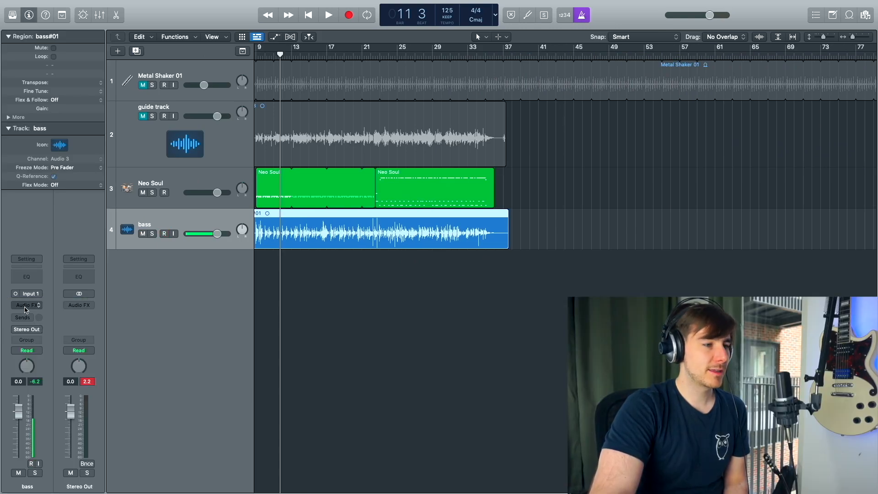
left_click(28, 306)
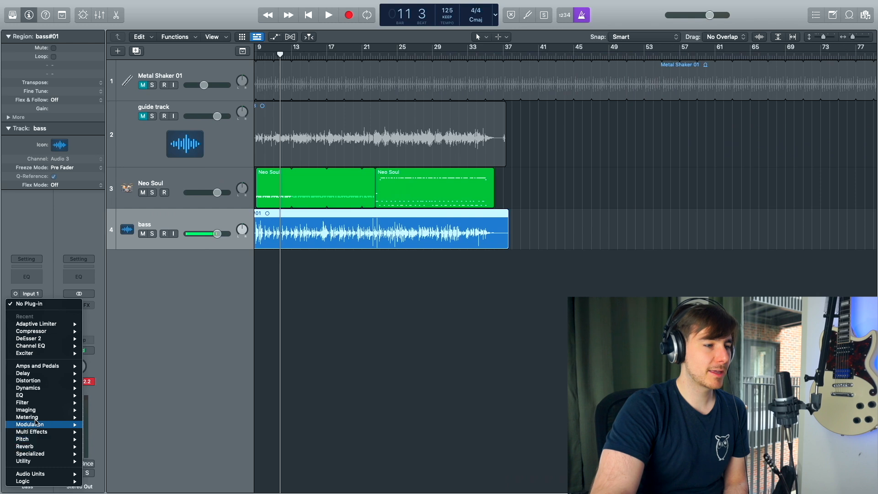
mouse_move(32, 443)
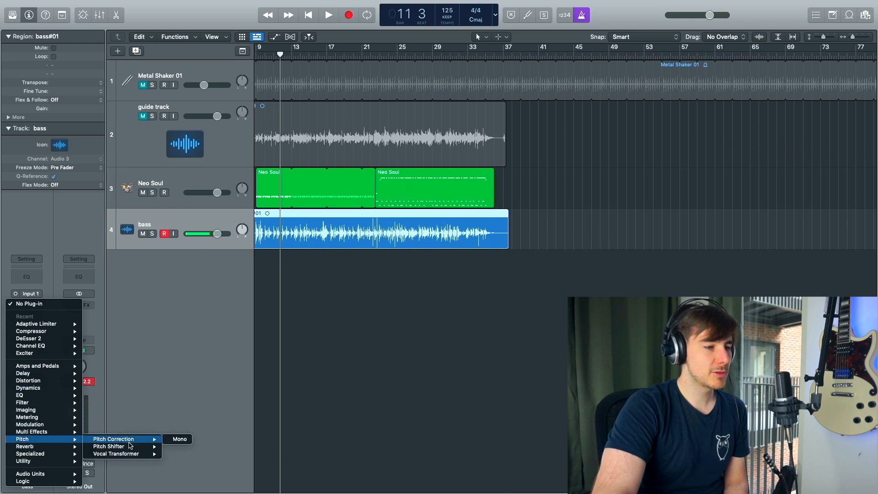
left_click(117, 446)
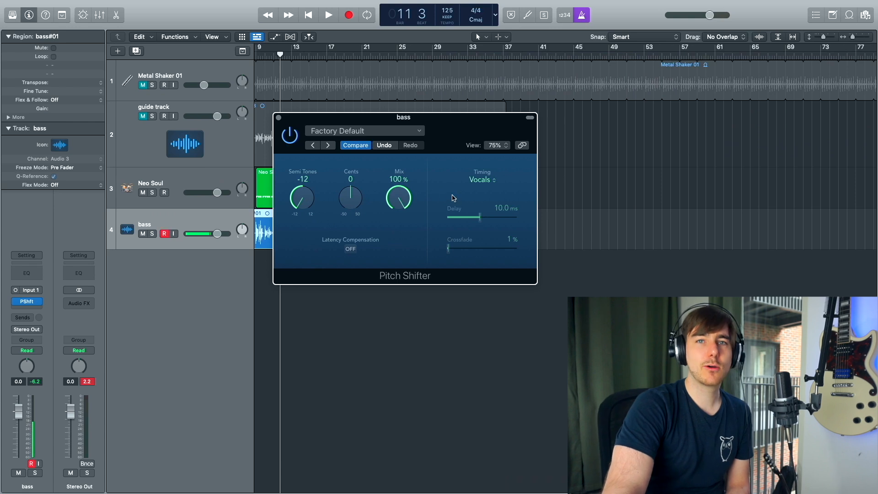
left_click(481, 180)
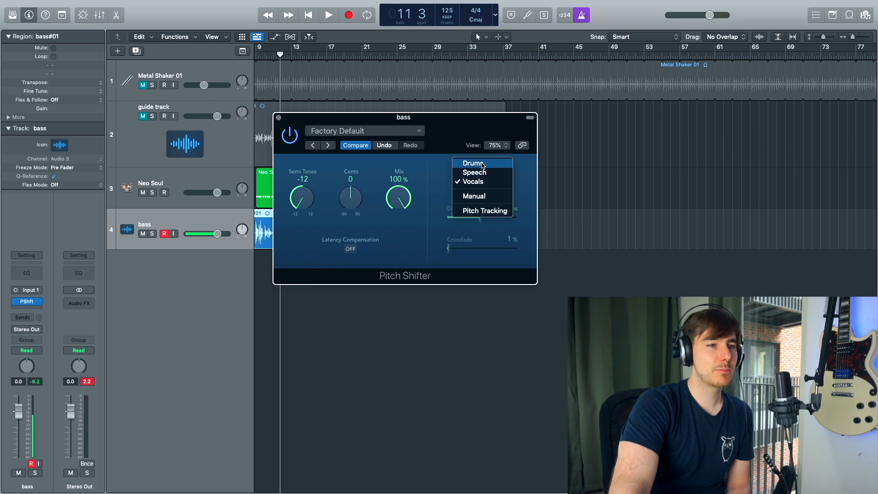
left_click(483, 164)
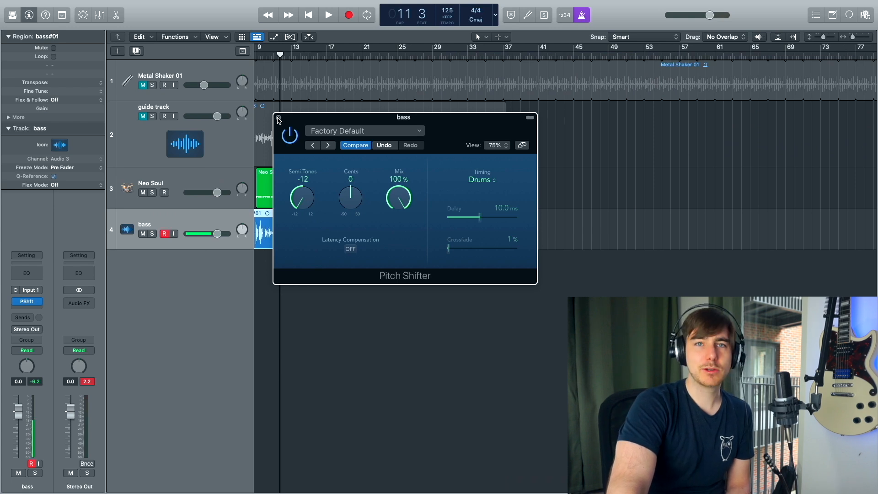
left_click(278, 118)
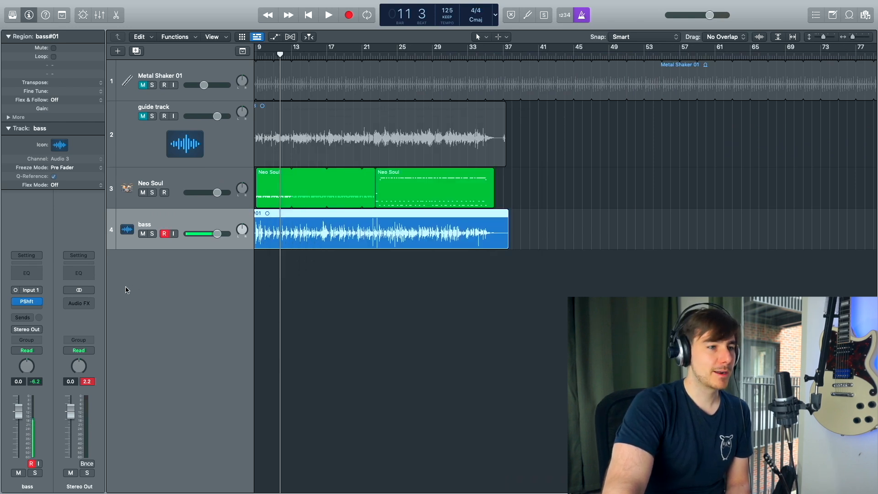
Step: Solo the bass track and play its pitch-shifted recording up to bar 16
left_click(152, 233)
key("space")
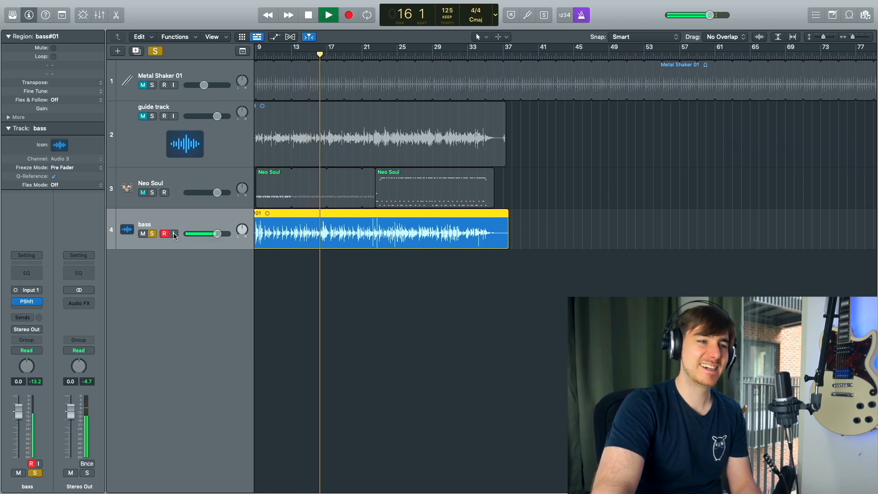
key("space")
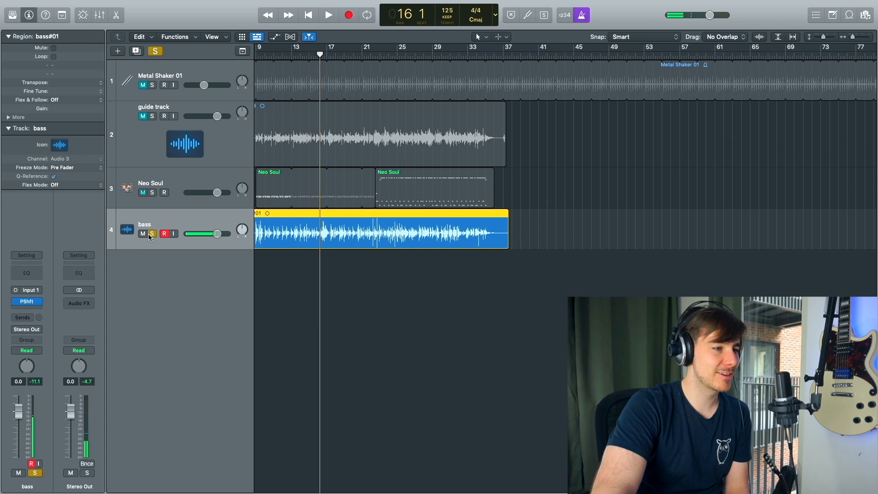
Step: Add SubBass to the bass track using the Bass Booster preset, 13% dry and 205% wet, and toggle the Pitch Shifter's bypass to compare
left_click(28, 303)
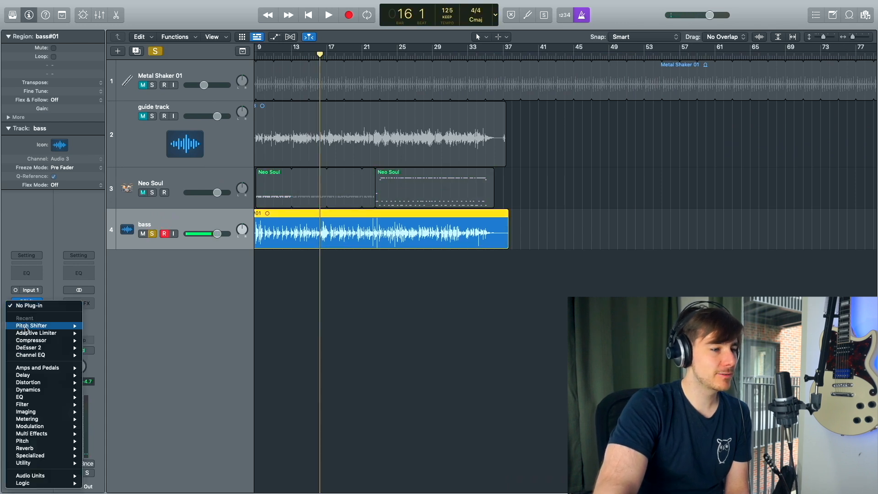
mouse_move(39, 442)
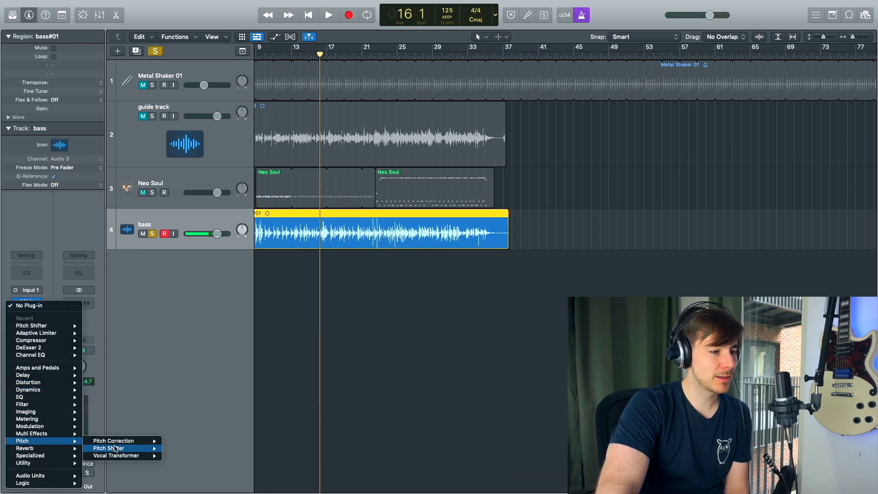
left_click(151, 463)
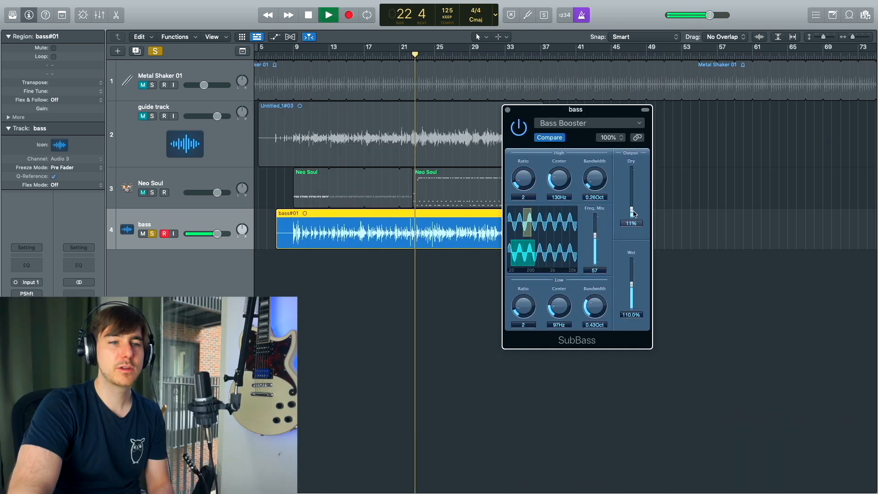
left_click_drag(631, 208, 631, 212)
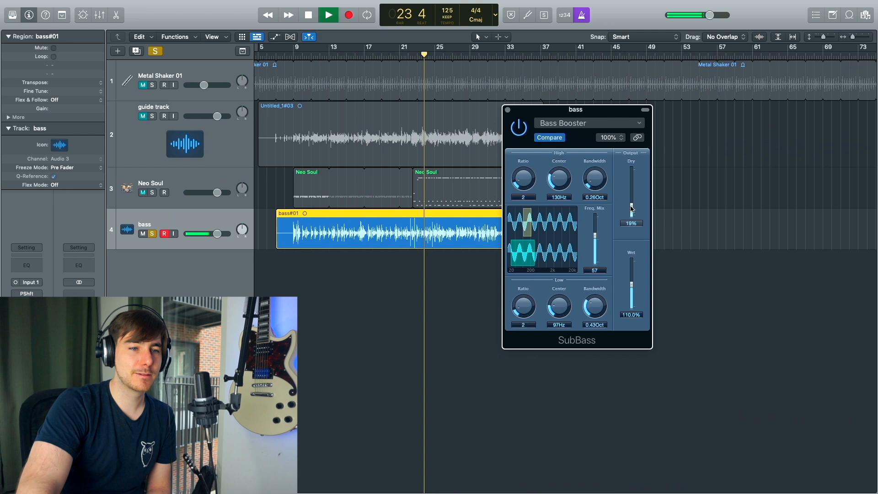
left_click_drag(632, 292, 633, 275)
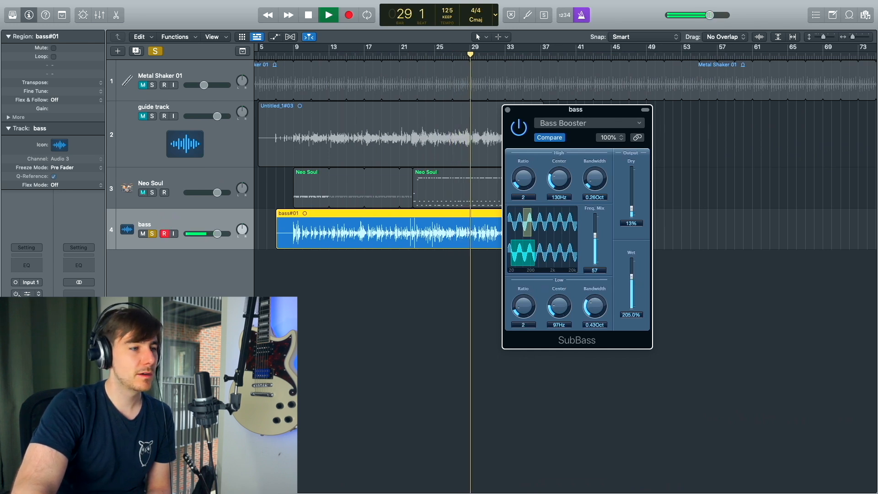
left_click(18, 294)
left_click(17, 294)
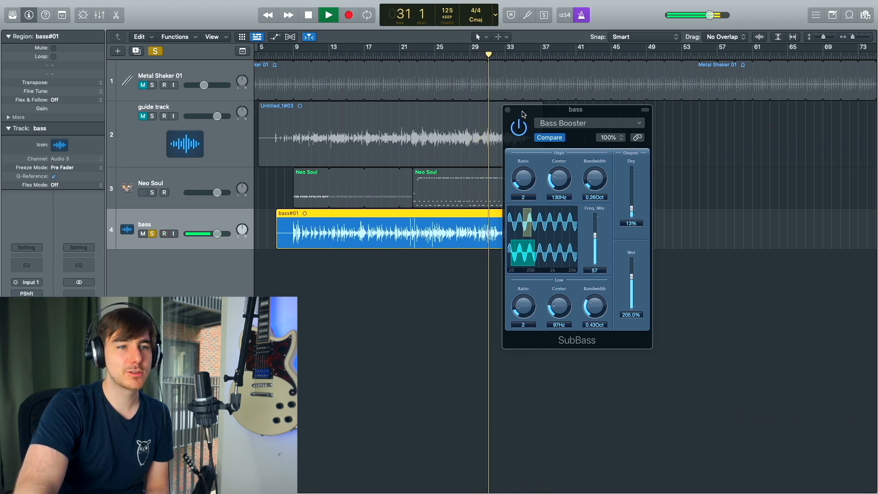
Step: Play the bass with the Neo Soul drums also soloed from about bar 13, and set SubBass to 9% dry and 238% wet
left_click_drag(582, 110, 700, 100)
left_click(329, 49)
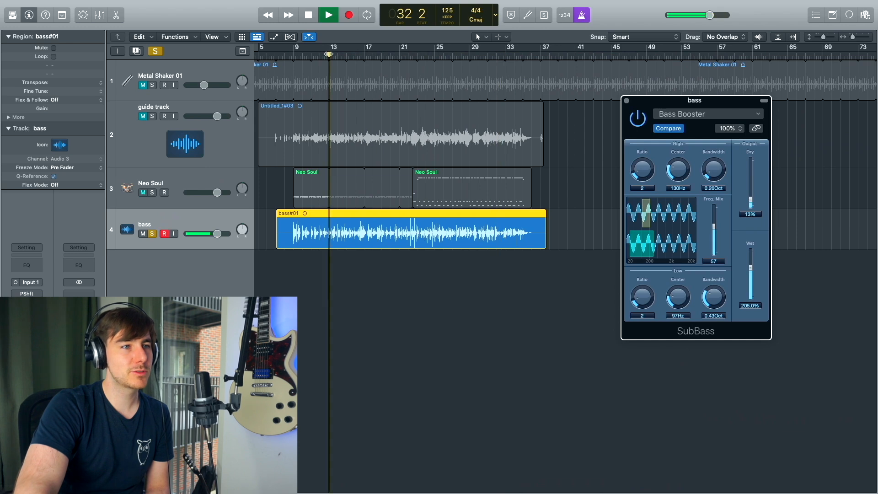
left_click(152, 192)
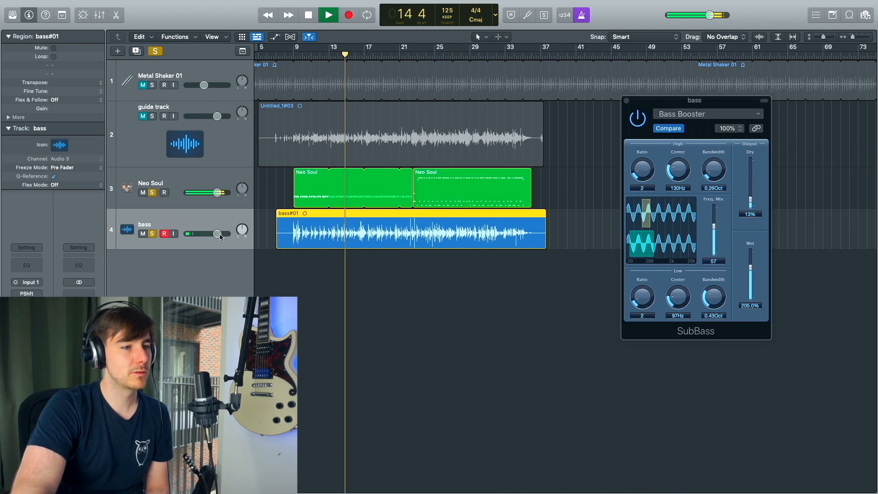
left_click_drag(750, 201, 751, 205)
left_click_drag(752, 270, 753, 255)
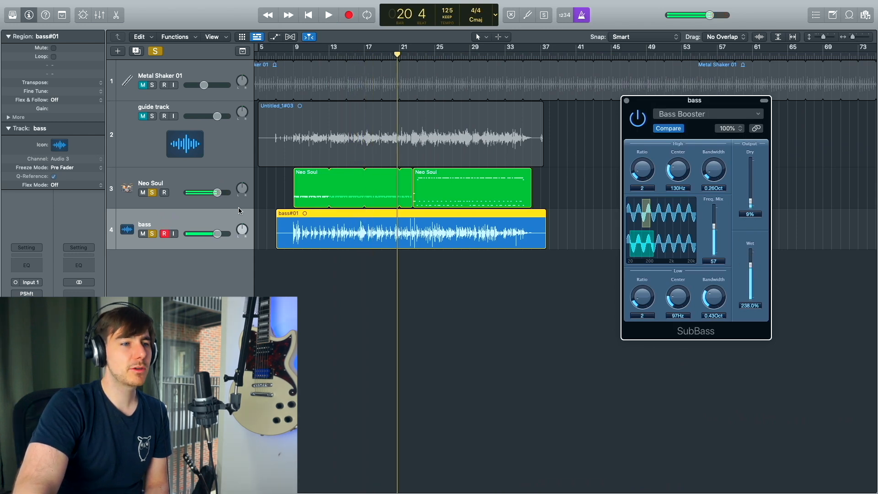
Step: Insert a Channel EQ on the bass track, boosting 97.5 Hz by 8.8 dB with Q 0.75, and raise the 1040 Hz band
left_click(195, 222)
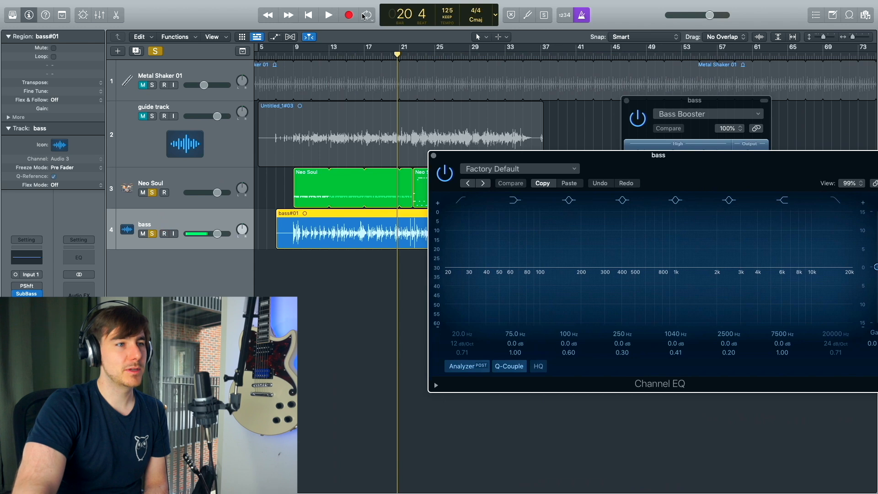
left_click(329, 18)
left_click_drag(595, 268, 594, 247)
mouse_move(549, 230)
left_mouse_down()
mouse_move(555, 226)
mouse_move(534, 226)
mouse_move(539, 236)
left_mouse_up()
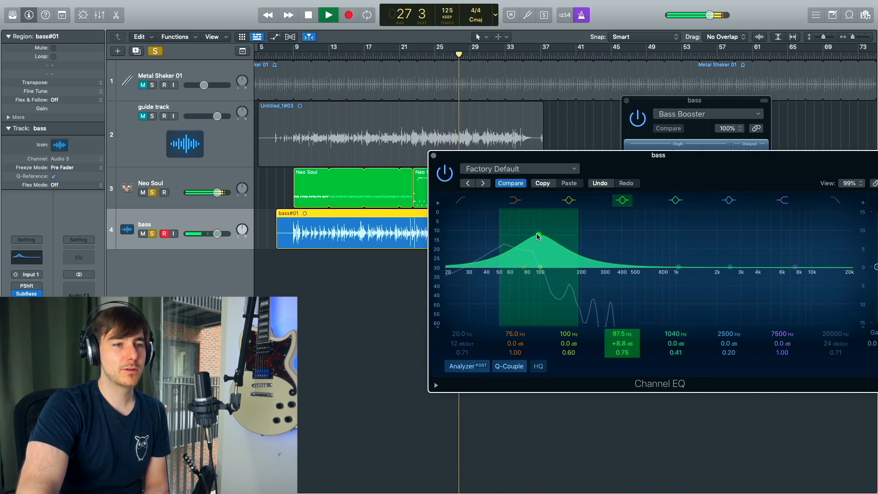
left_click_drag(678, 266, 725, 221)
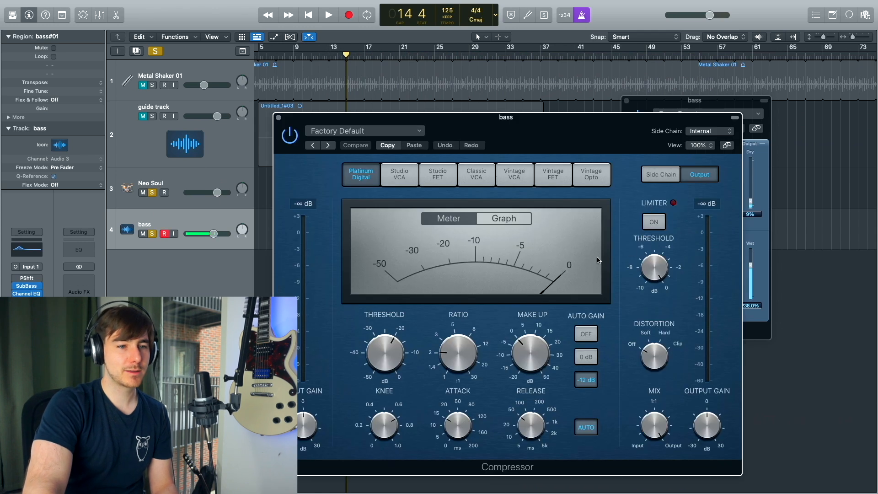
Step: Compress the bass during playback with Auto Gain and automatic release off, a higher ratio, a slower attack and 10 dB make-up gain
key("space")
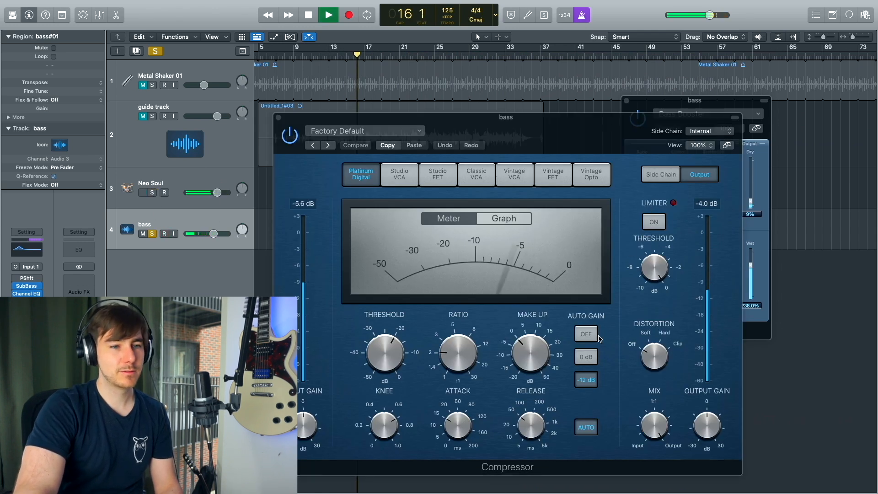
left_click(594, 332)
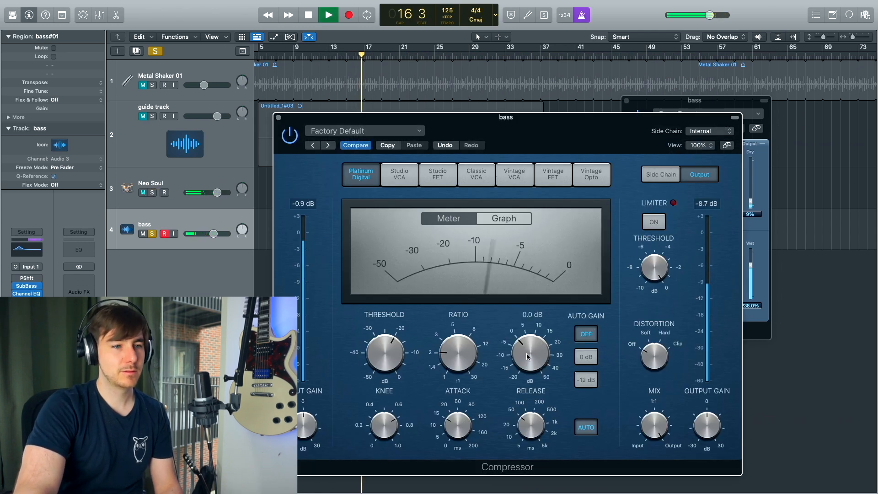
mouse_move(380, 357)
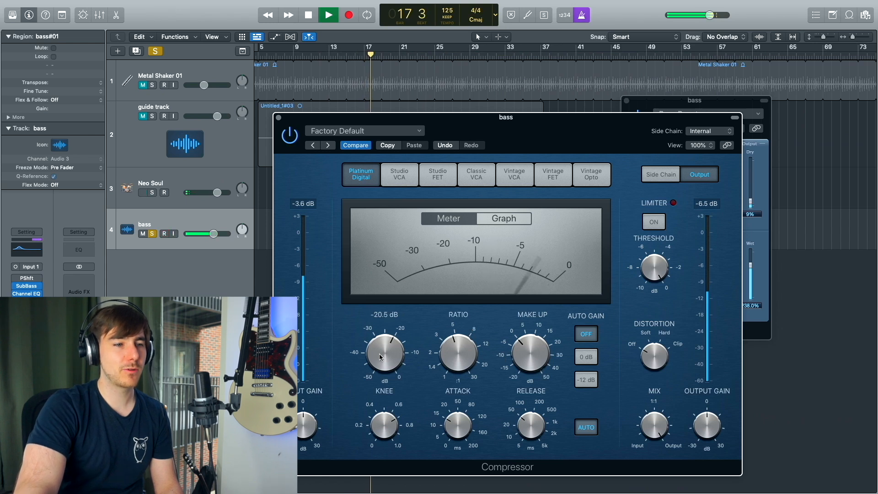
left_click_drag(460, 426, 460, 402)
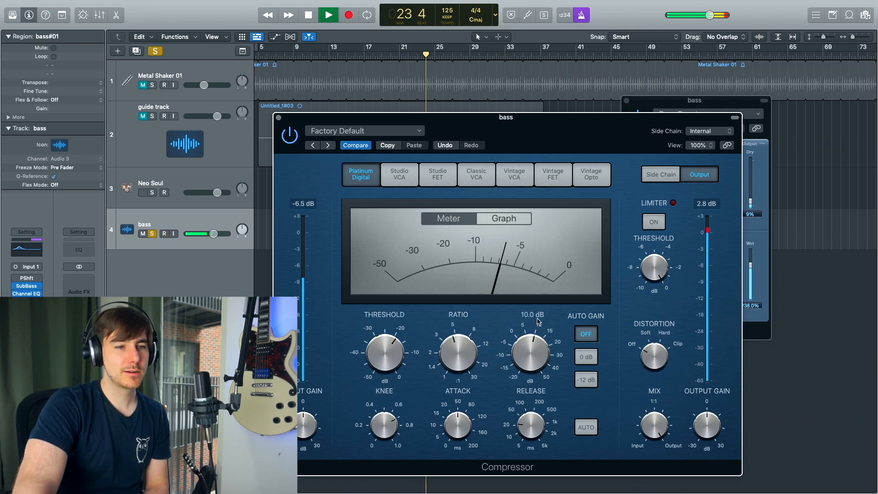
Step: Fine-tune the bass Compressor by raising its threshold and lowering its output gain, and close the plug-in
left_click(656, 224)
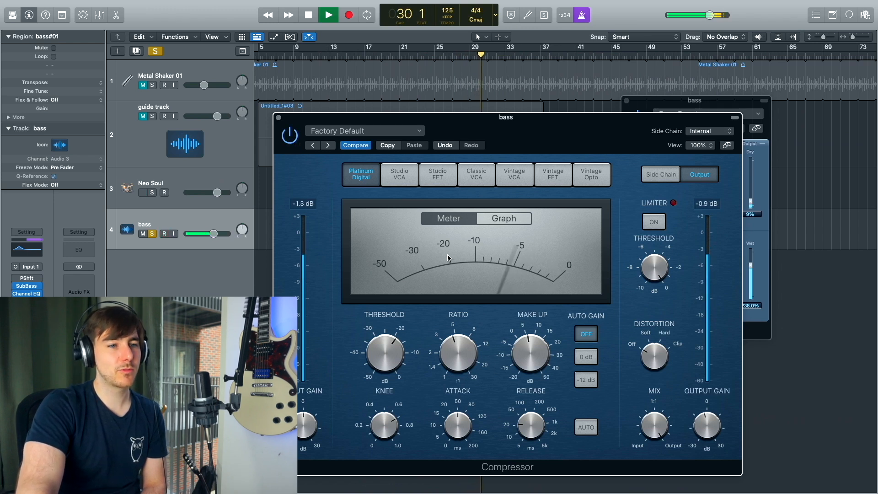
left_click_drag(405, 368, 370, 335)
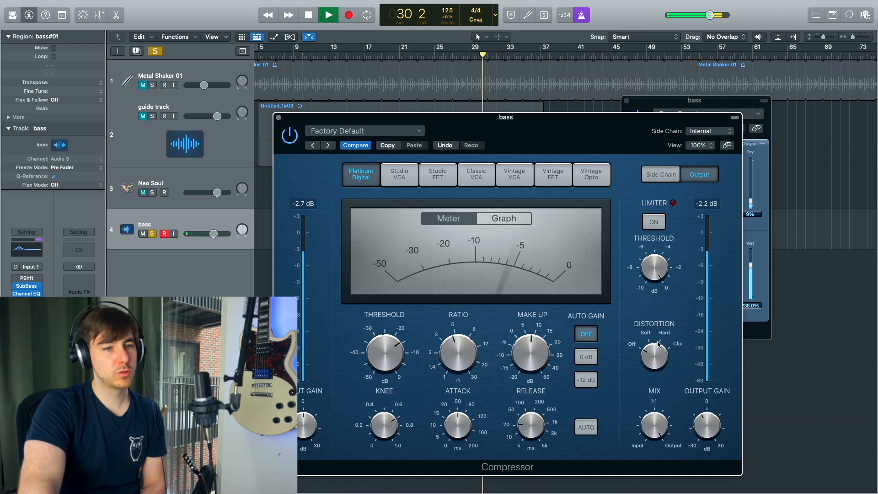
left_click_drag(706, 424, 704, 429)
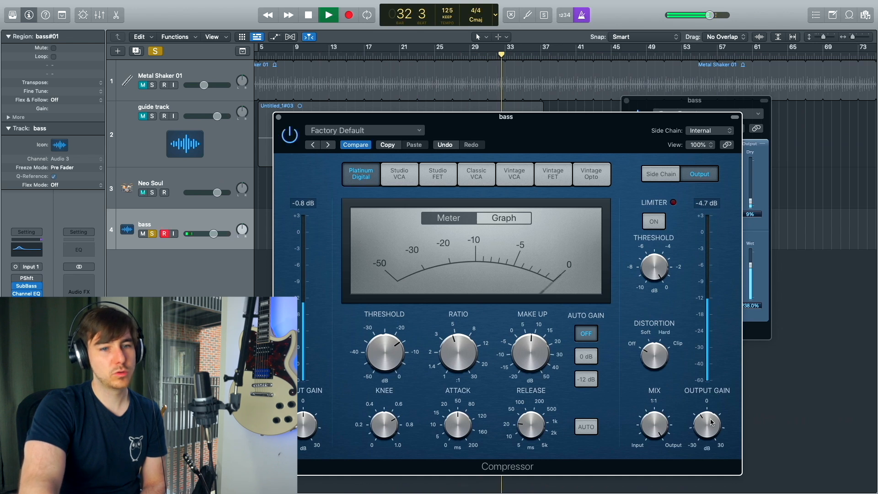
left_click(278, 117)
Step: Clear the solos and play the full mix, including the guide track, from about bar 18 to bar 24
key("s")
key("space")
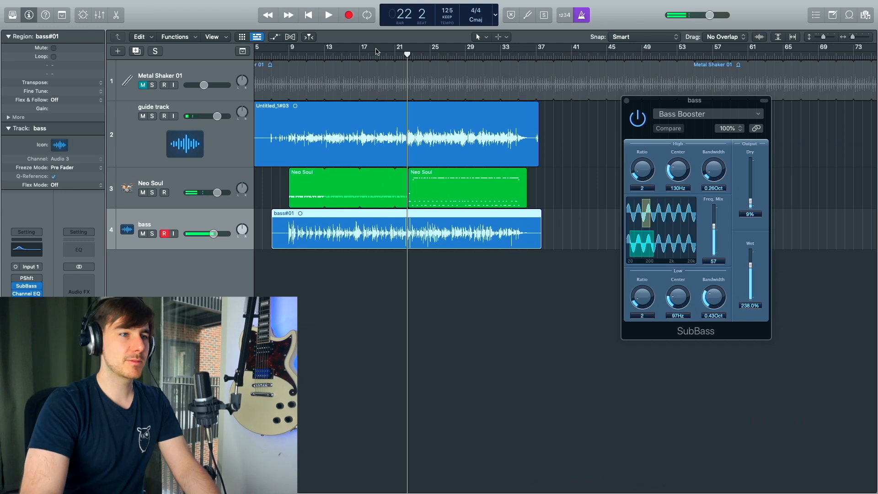
left_click(376, 51)
key("space")
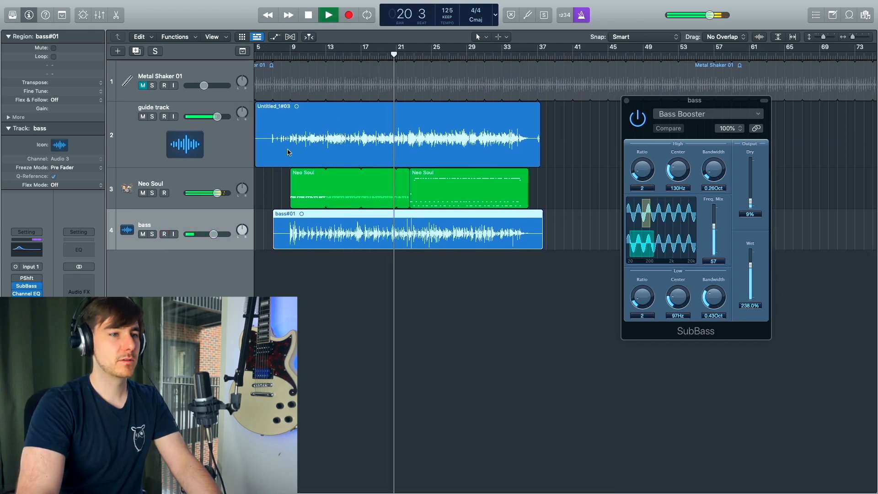
scroll(254, 146, "left", 1)
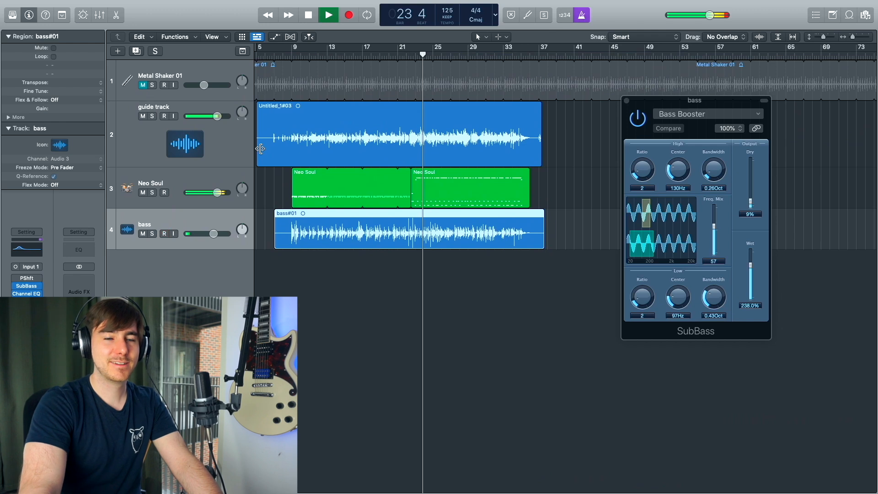
key("space")
scroll(263, 151, "right", 1)
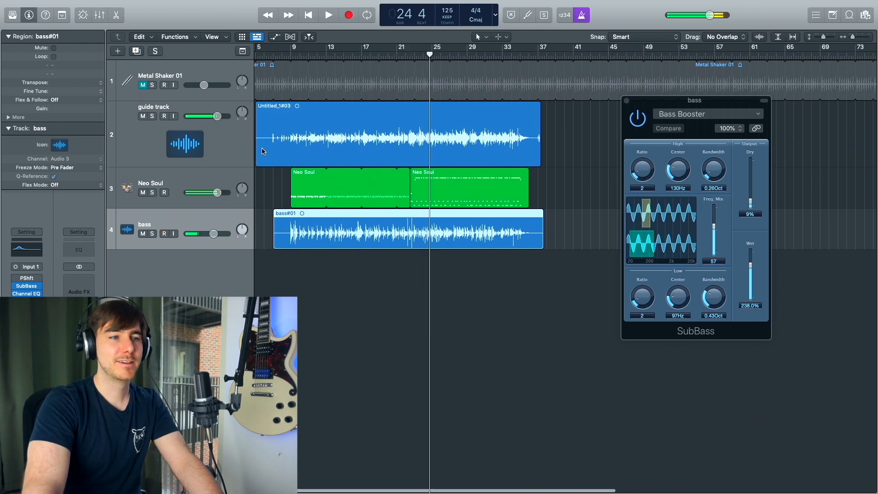
scroll(263, 151, "right", 1)
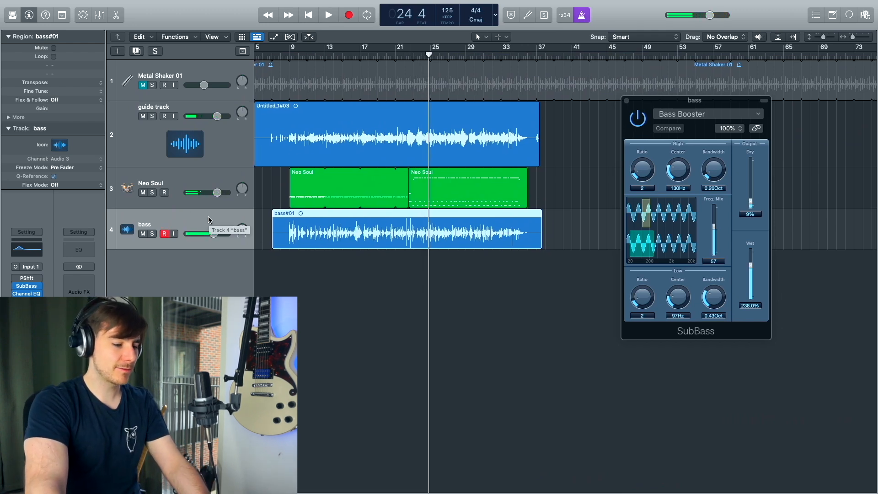
Step: Create one audio track on Input 1 and name it ac guitar
left_click(118, 51)
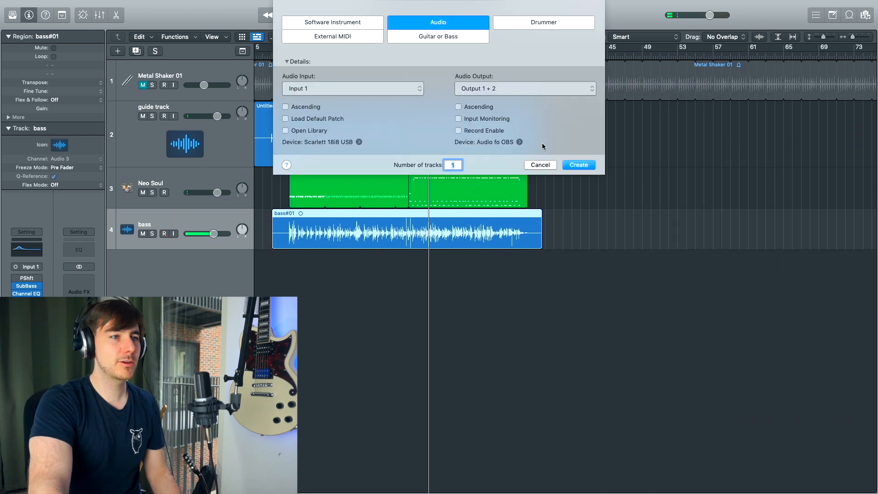
left_click(579, 165)
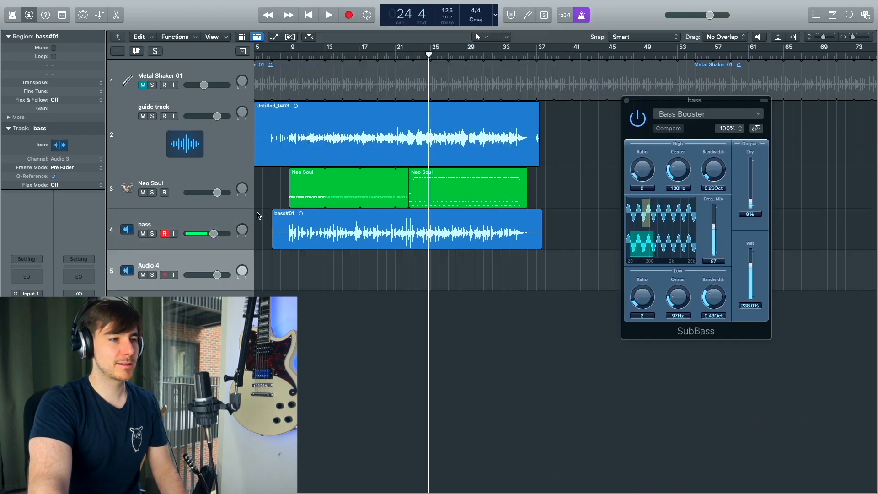
double_click(180, 265)
type("ac guitar")
key("Return")
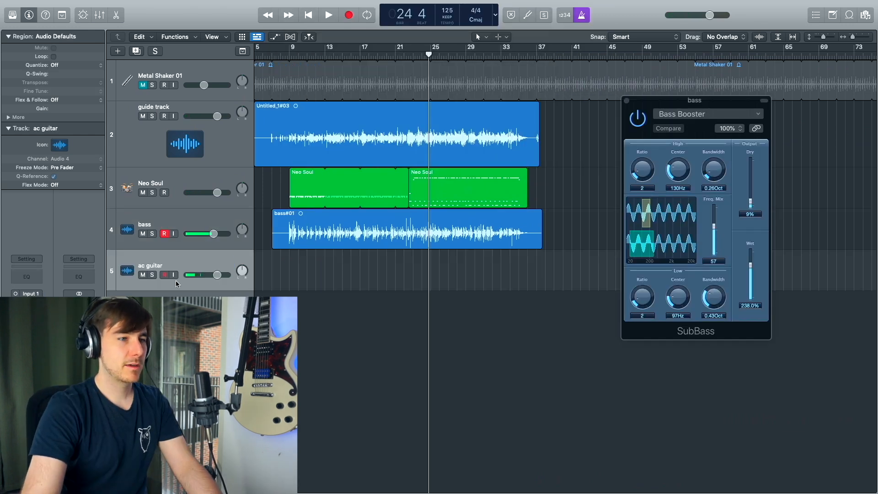
Step: With the guide track muted and Metal Shaker 01 unmuted, record the acoustic guitar on the ac guitar track from bar 7 to bar 38
left_click(143, 116)
scroll(313, 140, "left", 1)
left_click(288, 60)
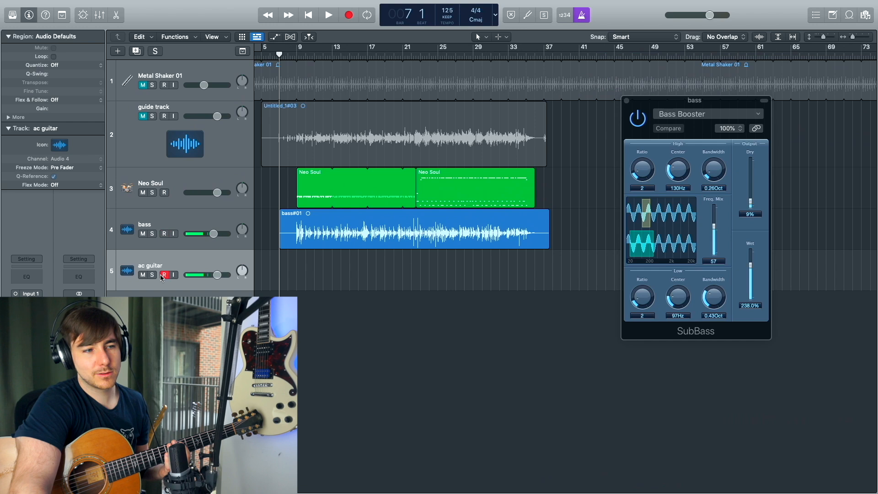
left_click(348, 16)
left_click(144, 85)
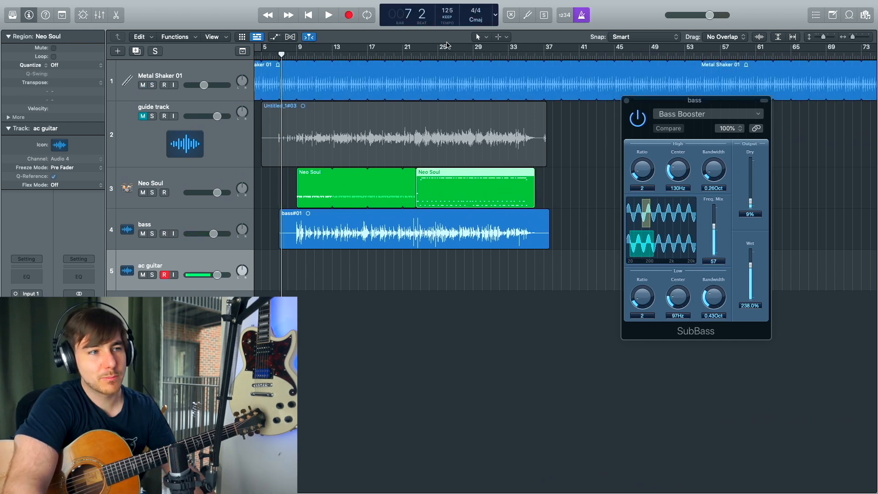
key("space")
key("r")
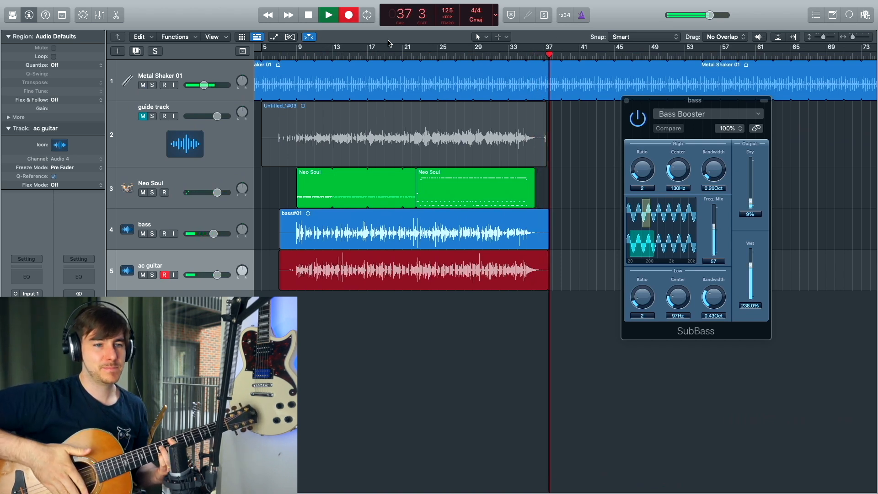
key("space")
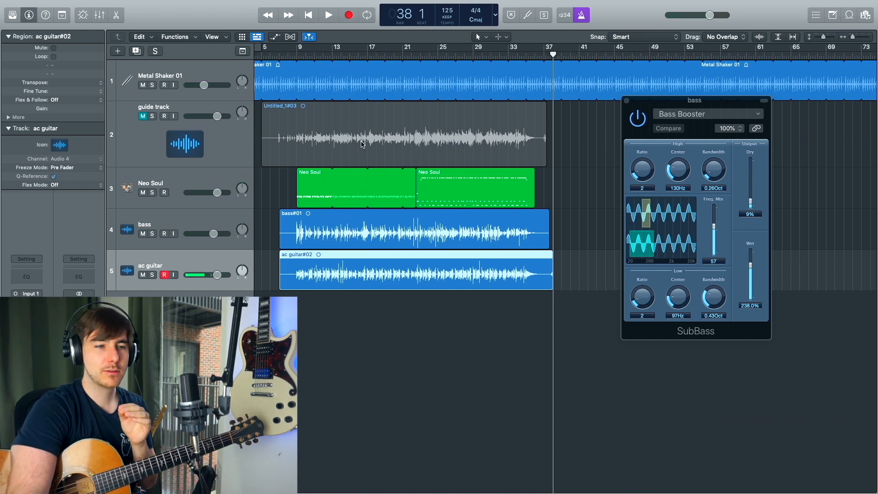
Step: Move the playhead to bar 16, and lower the guide track's volume, leaving the track muted
left_click(365, 54)
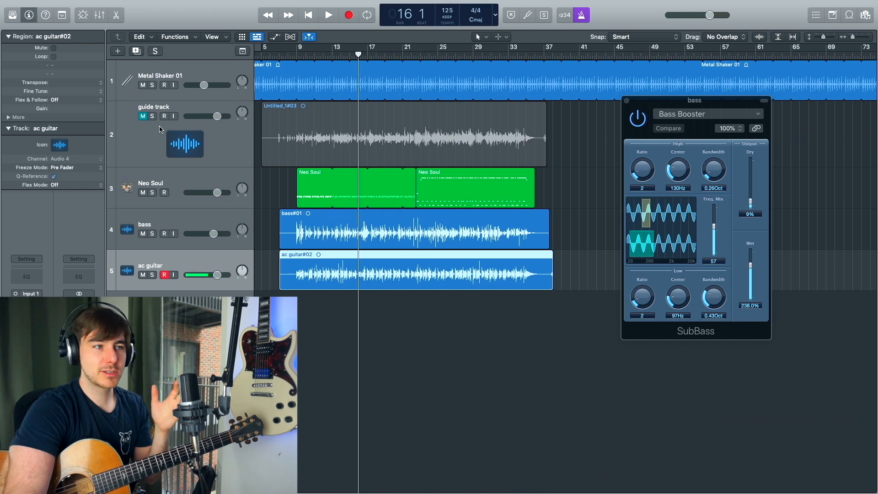
left_click(142, 116)
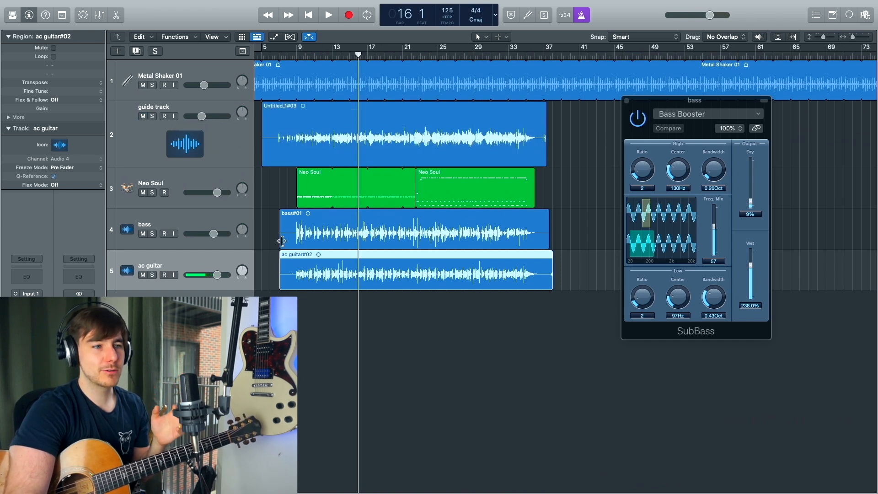
left_click(143, 116)
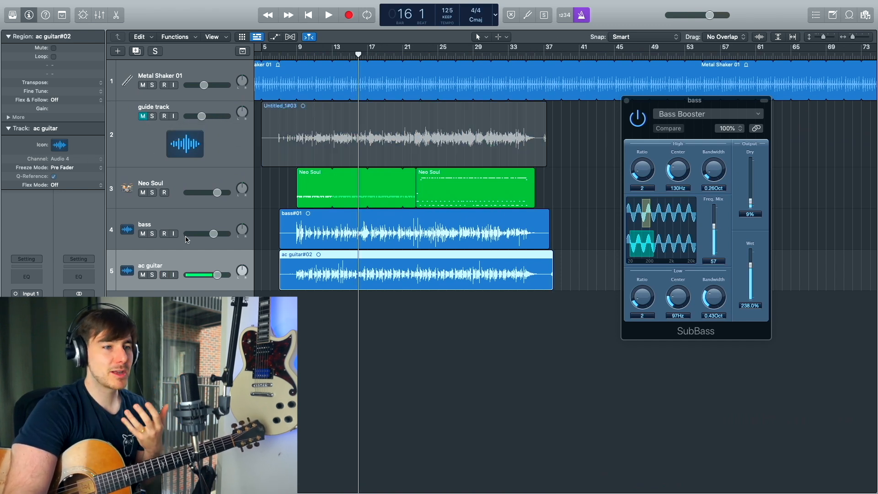
Step: Solo the Neo Soul, bass and ac guitar tracks, play them together from bar 16, and close the SubBass window
left_click(154, 193)
left_click(153, 234)
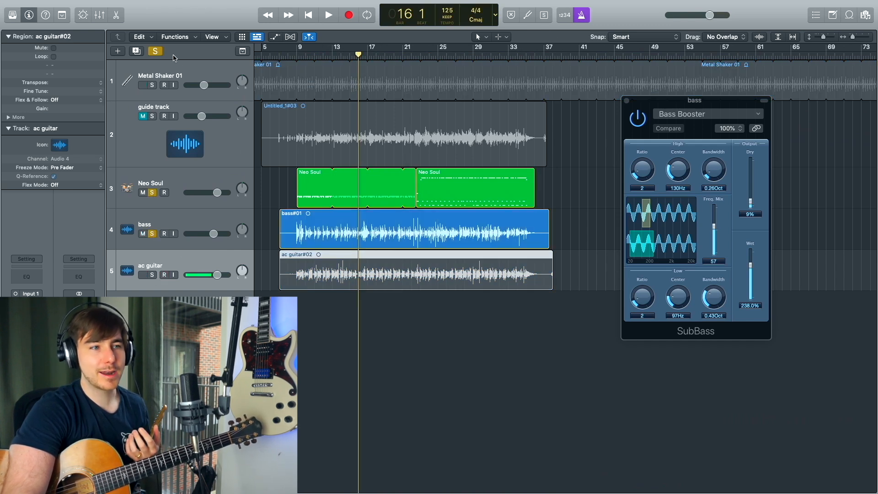
left_click(152, 275)
key("space")
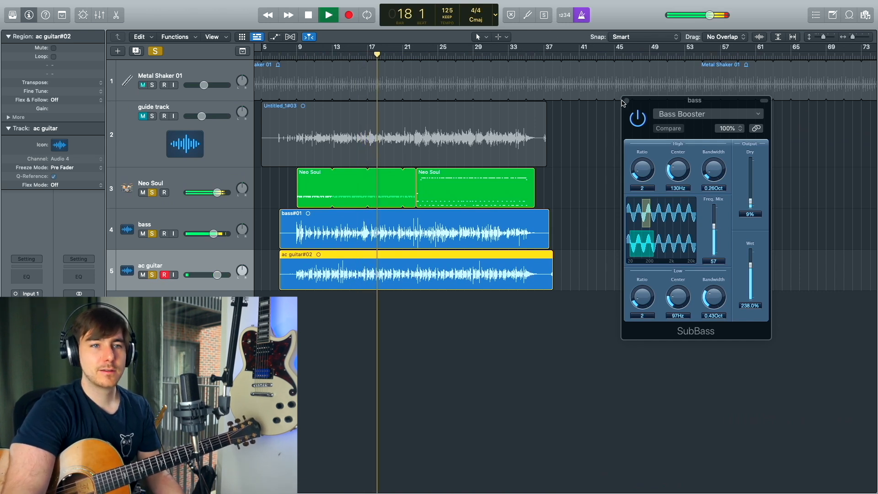
left_click(626, 100)
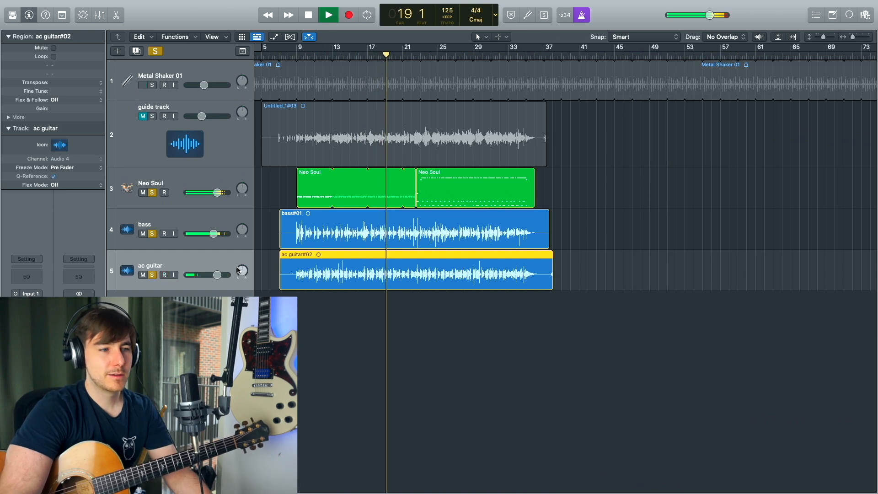
Step: Pan the ac guitar track right, and add Metal Shaker 01 to the soloed mix, panned left at a lower volume
key("space")
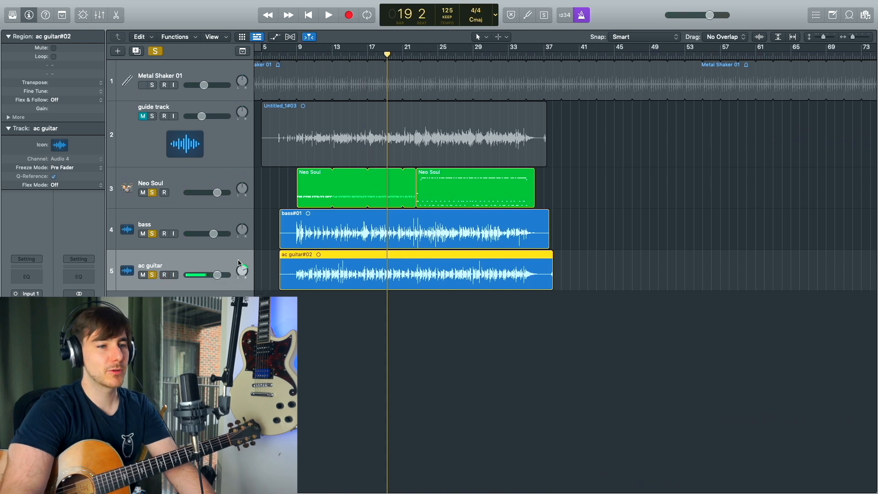
key("space")
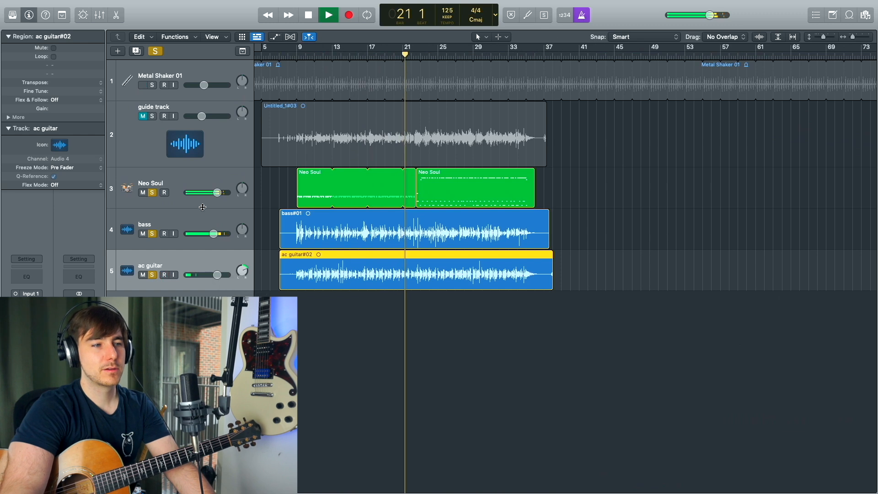
left_click(151, 85)
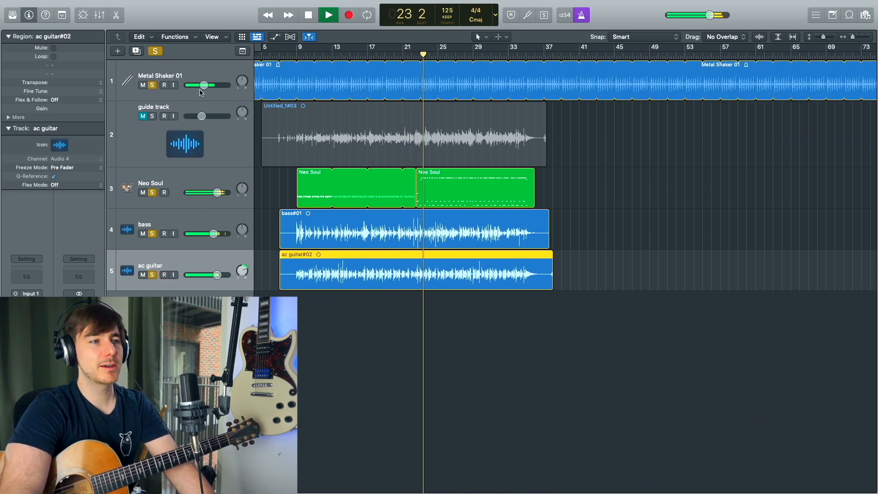
mouse_move(237, 82)
left_mouse_down()
mouse_move(238, 110)
mouse_move(240, 83)
left_mouse_up()
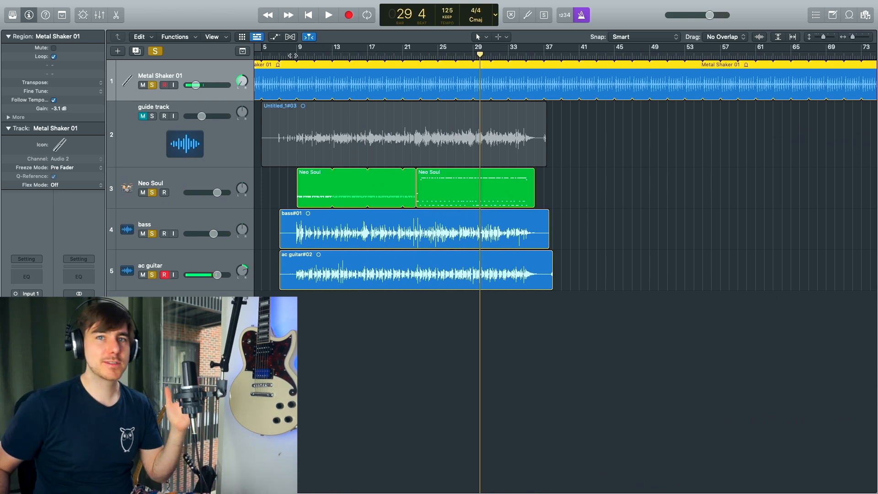
Step: Record the lead vocal on the main vox track from bar 7 to the end of bar 35, and play part of it back
left_click(212, 257)
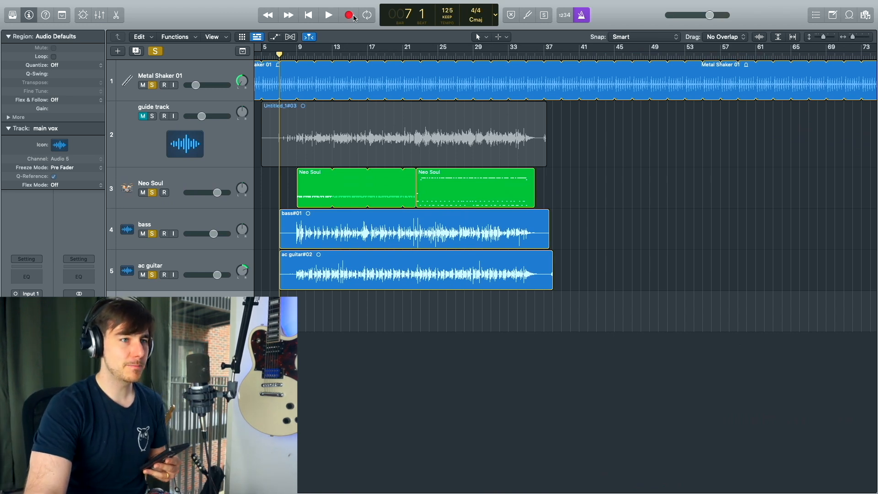
left_click(349, 16)
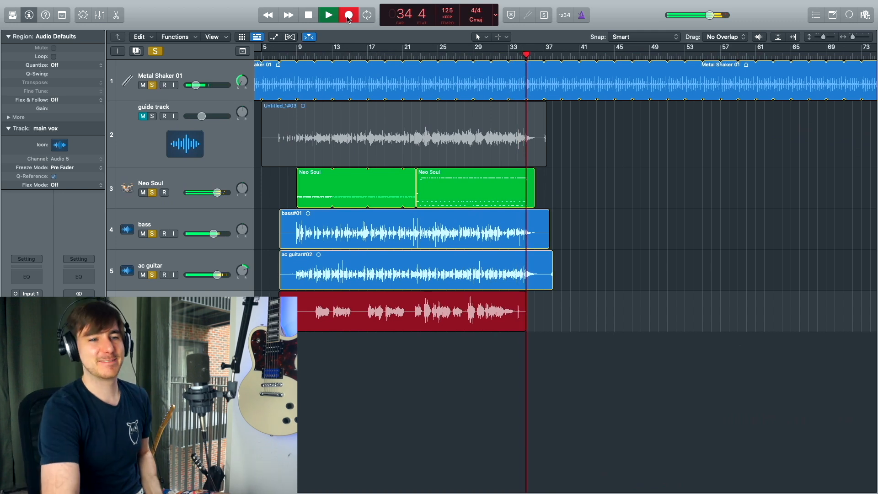
key("space")
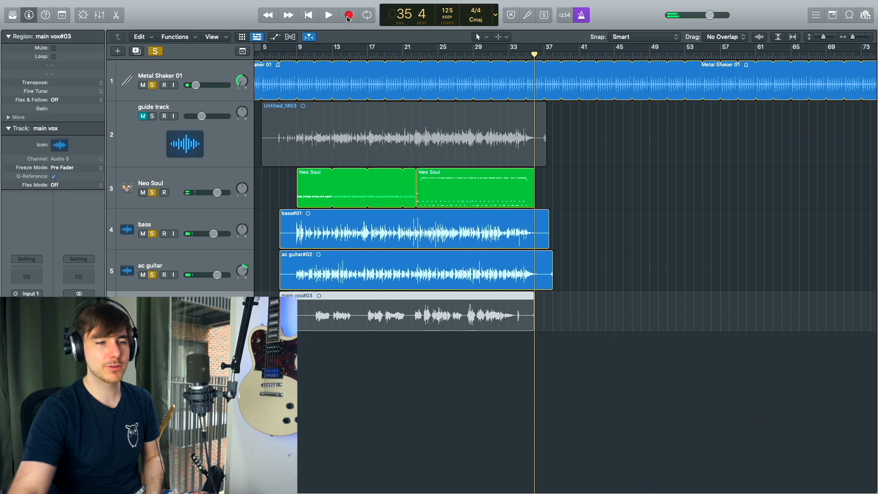
key("space")
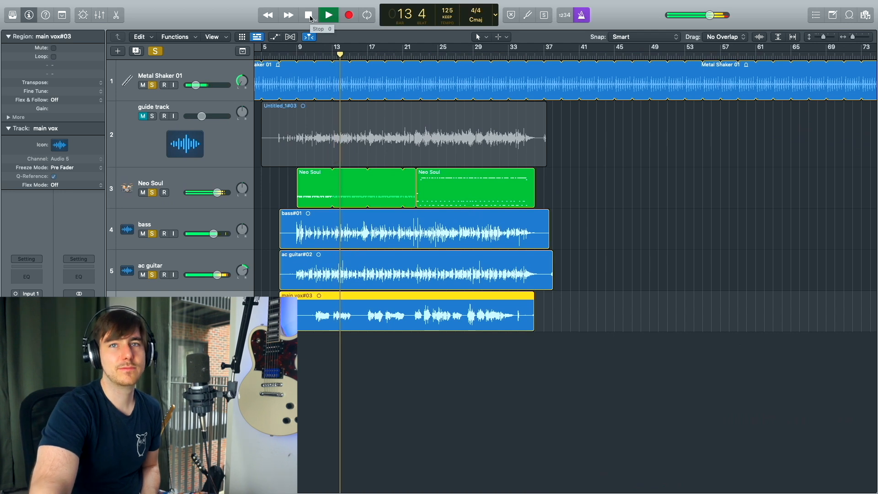
left_click(308, 16)
Step: Apply the Natural Vocal patch from the Voice sounds to the main vox track, and play the mix from bar 14
key("y")
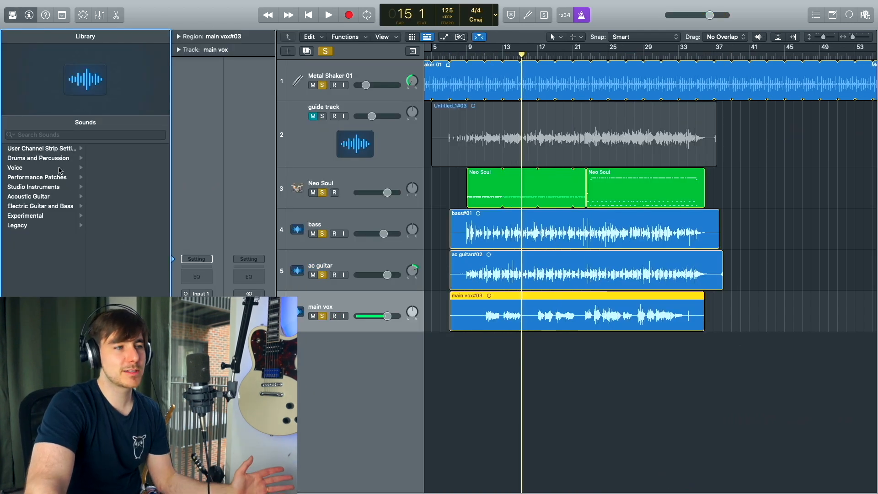
left_click(81, 168)
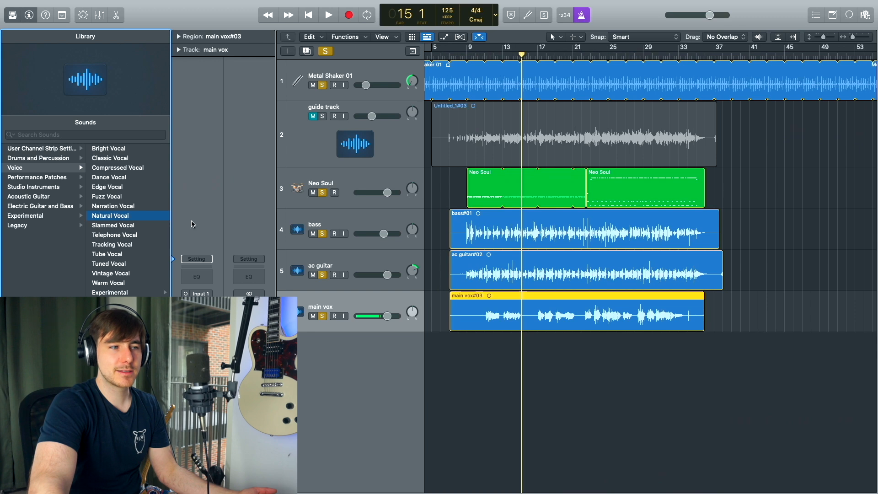
left_click(511, 62)
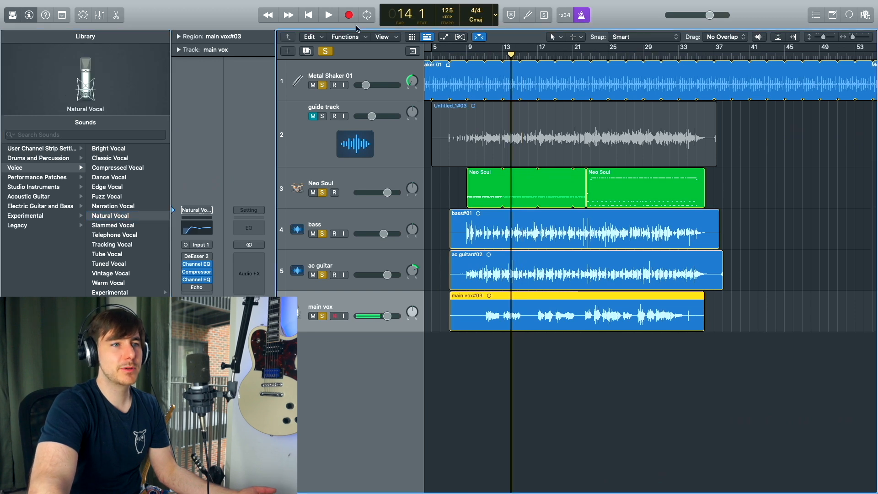
left_click(331, 19)
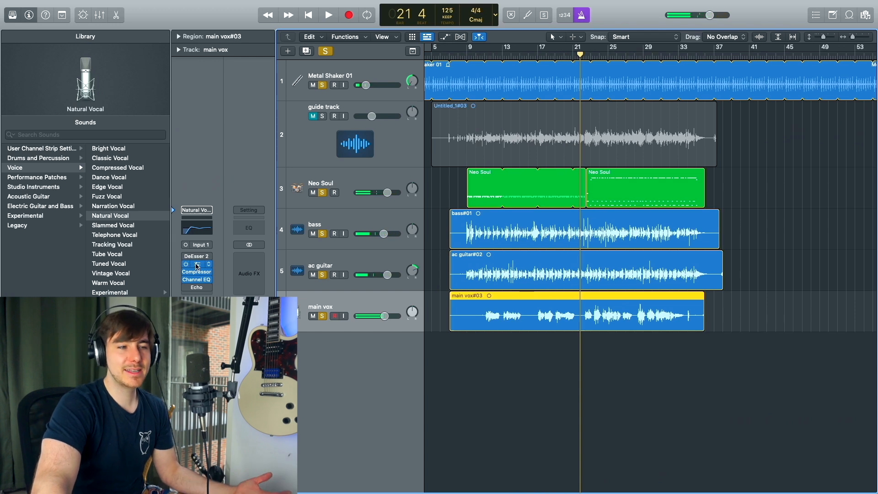
Step: In main vox's first Channel EQ, set the low shelf to 266 Hz +0.3 dB, the mid band to 1230 Hz -1.7 dB and the high shelf to 5600 Hz +2.3 dB
left_click(197, 228)
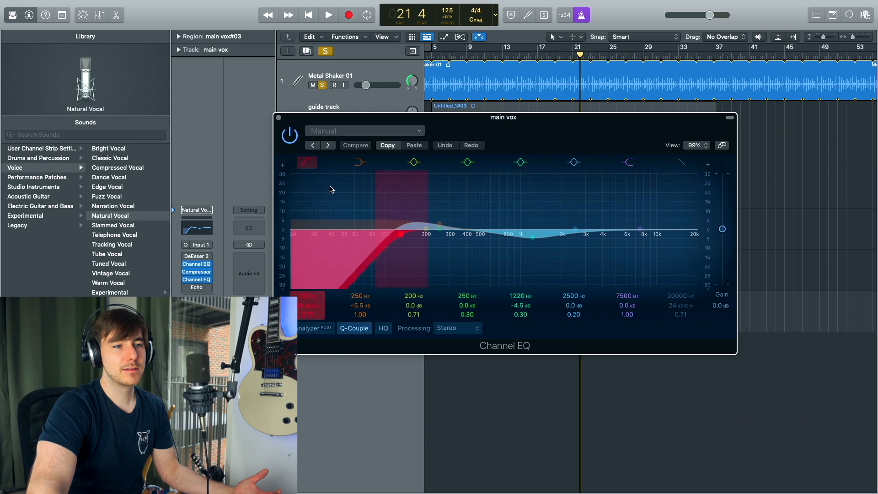
left_click_drag(439, 219, 439, 229)
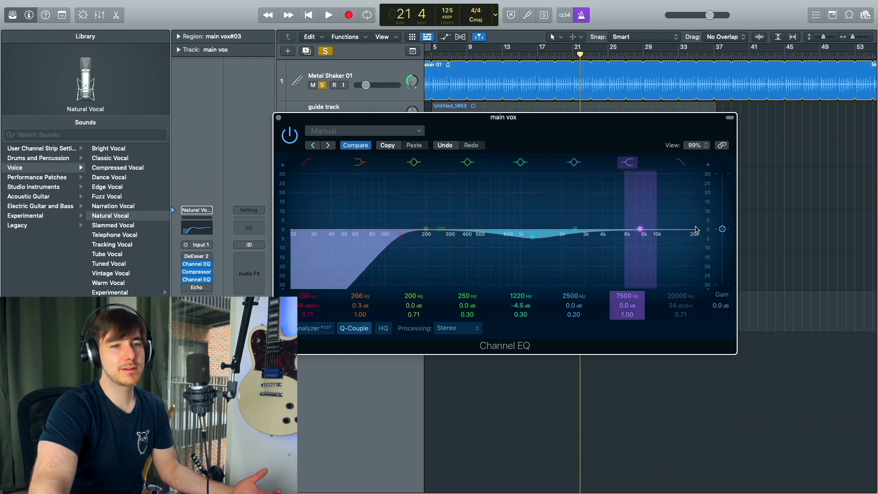
left_click_drag(639, 229, 624, 225)
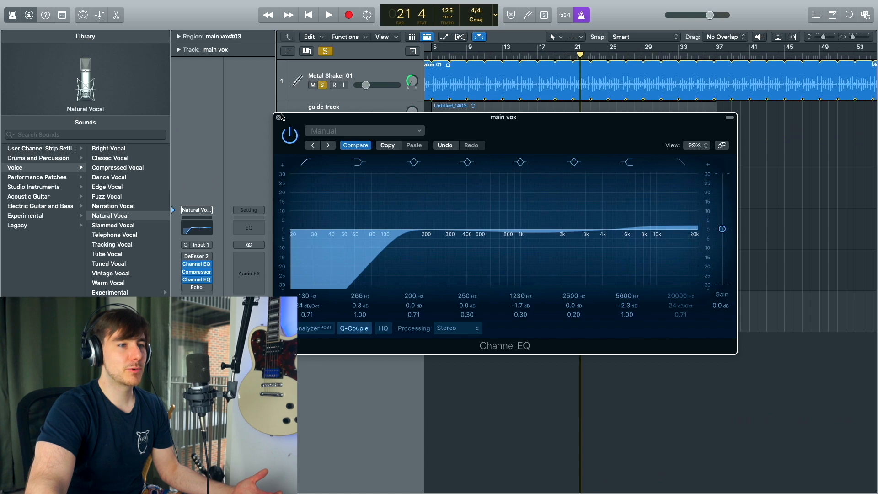
left_click(278, 118)
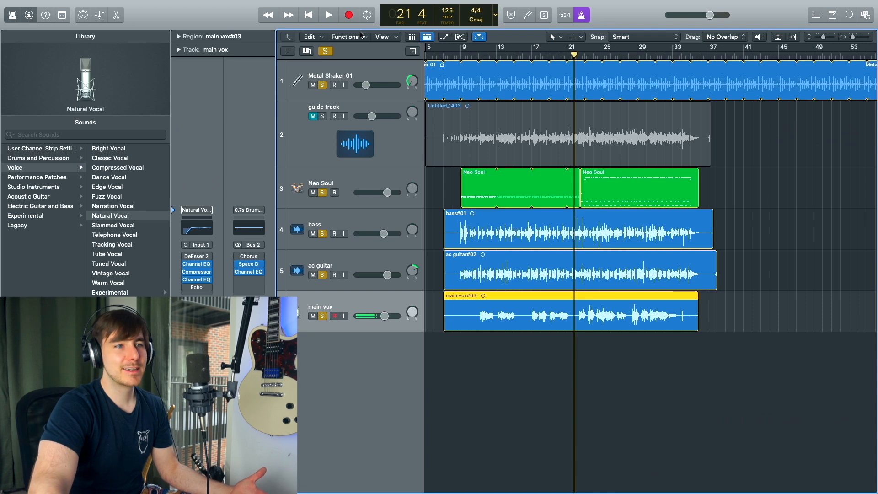
Step: During playback, set the main vox Compressor's threshold to about -27.5 dB, raise its make-up gain and slightly lower its output gain
left_click(328, 17)
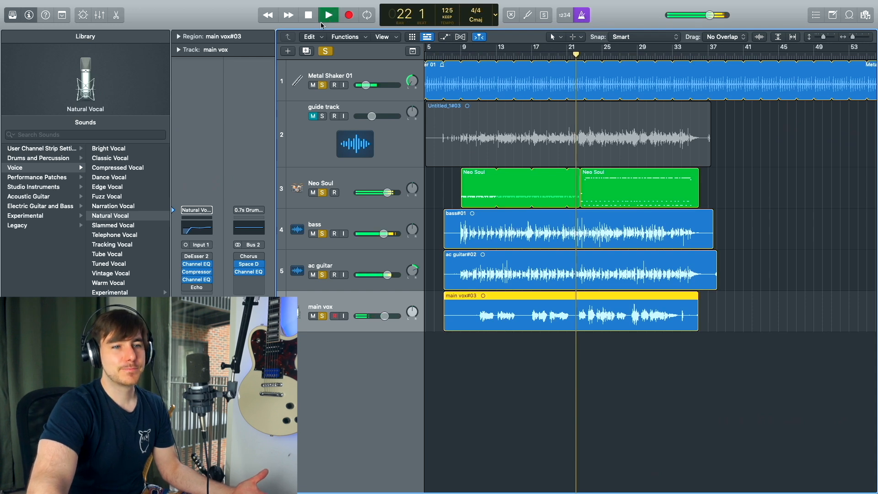
left_click(197, 272)
left_click_drag(385, 356, 384, 379)
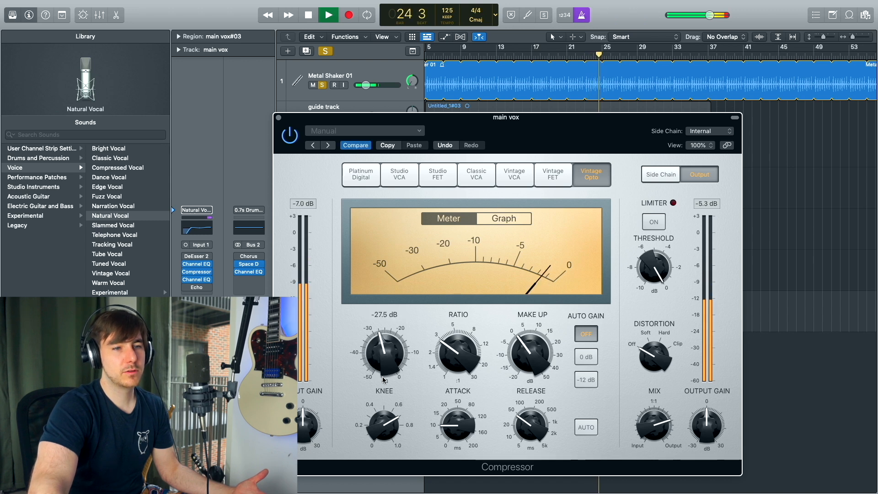
left_click_drag(537, 366, 541, 353)
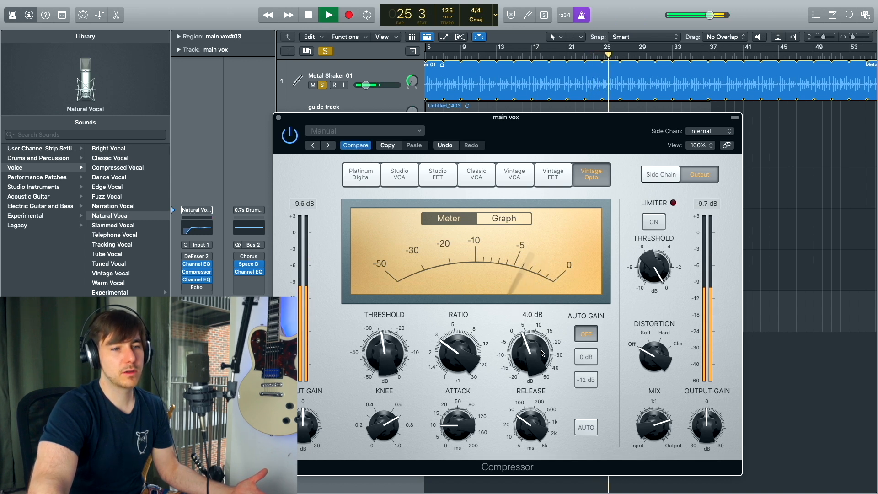
mouse_move(716, 433)
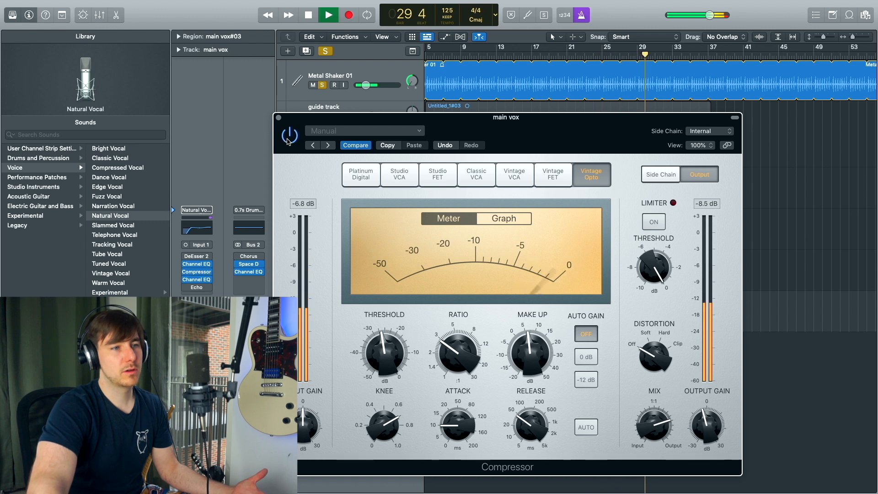
left_click(278, 117)
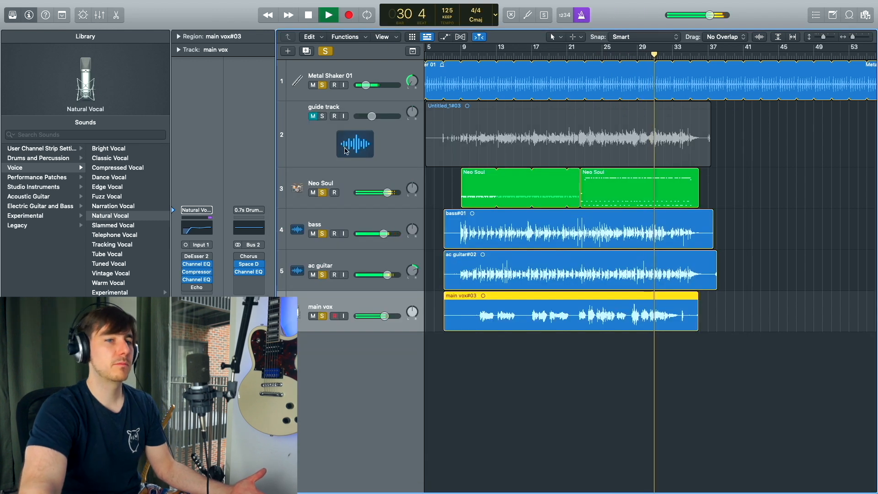
Step: Boost the high shelf of main vox's first Channel EQ to about +8.9 dB near 4640 Hz, and stop playback
left_click(197, 264)
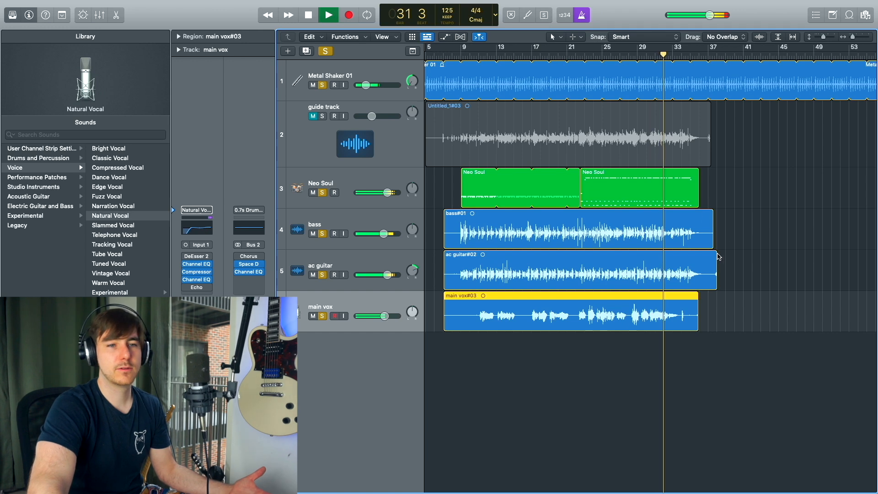
left_click_drag(646, 226, 638, 210)
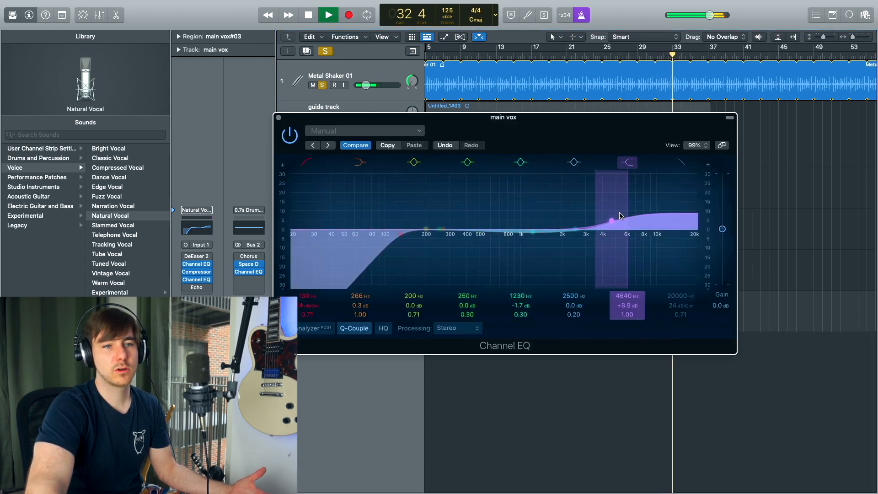
left_click(278, 117)
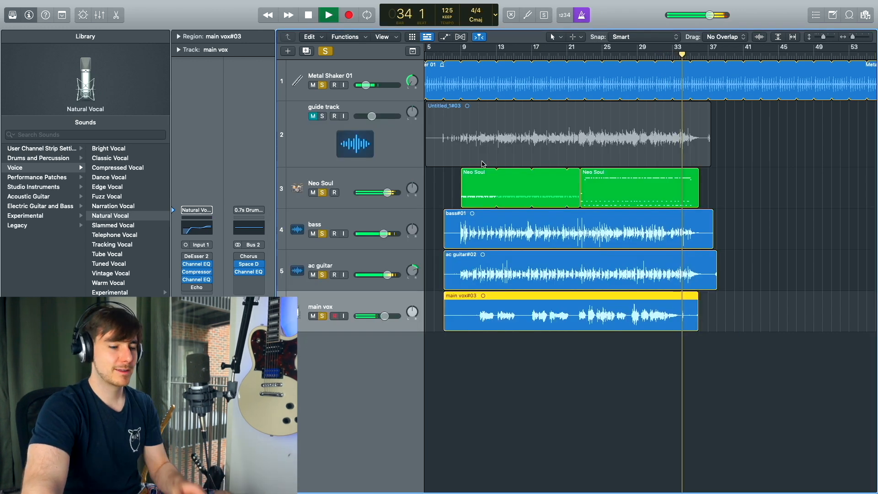
key("space")
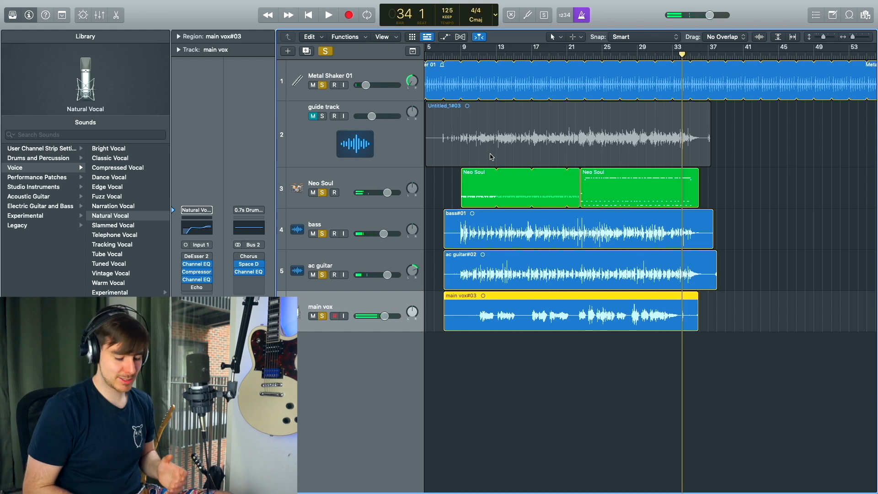